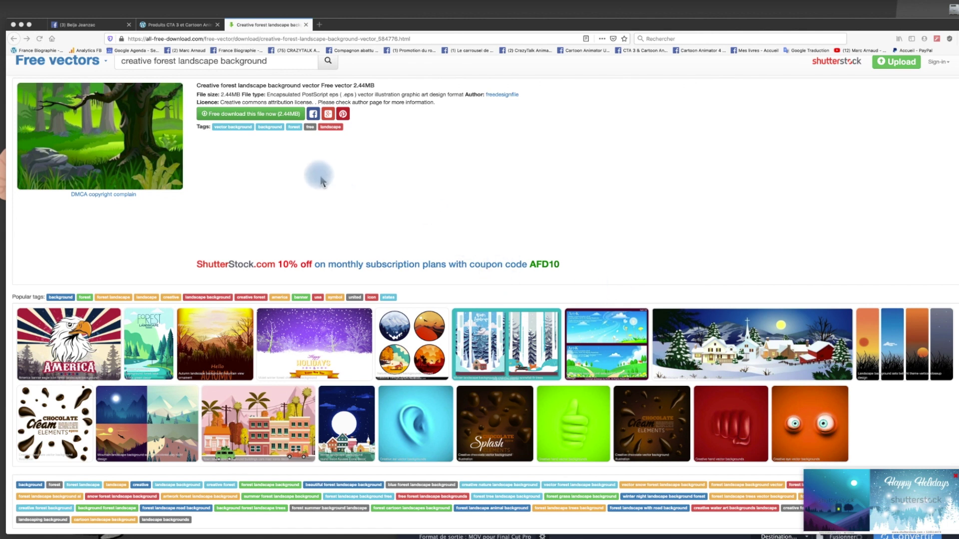
Download the creative forest landscape background vector as a zip archive, saving the file, and open the downloaded archive
left_click(255, 118)
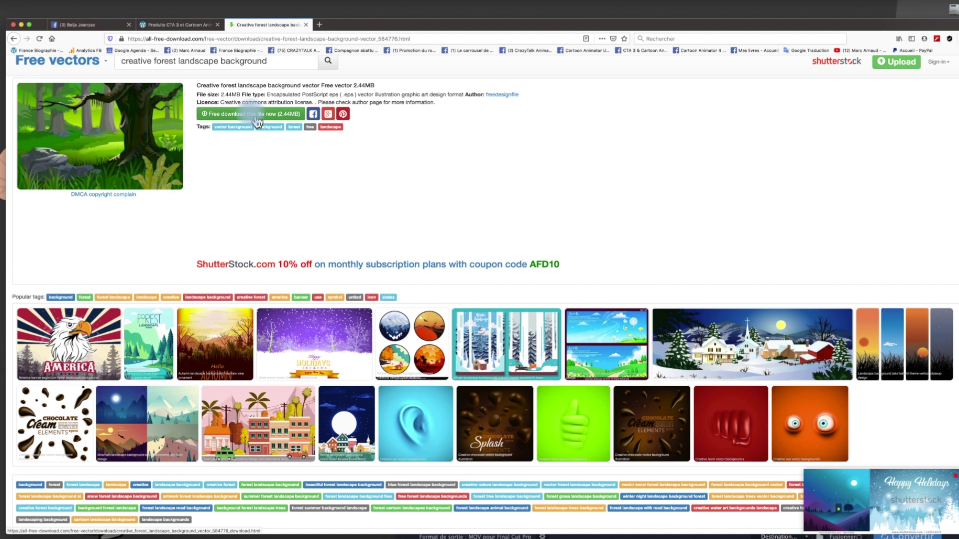
left_click(256, 120)
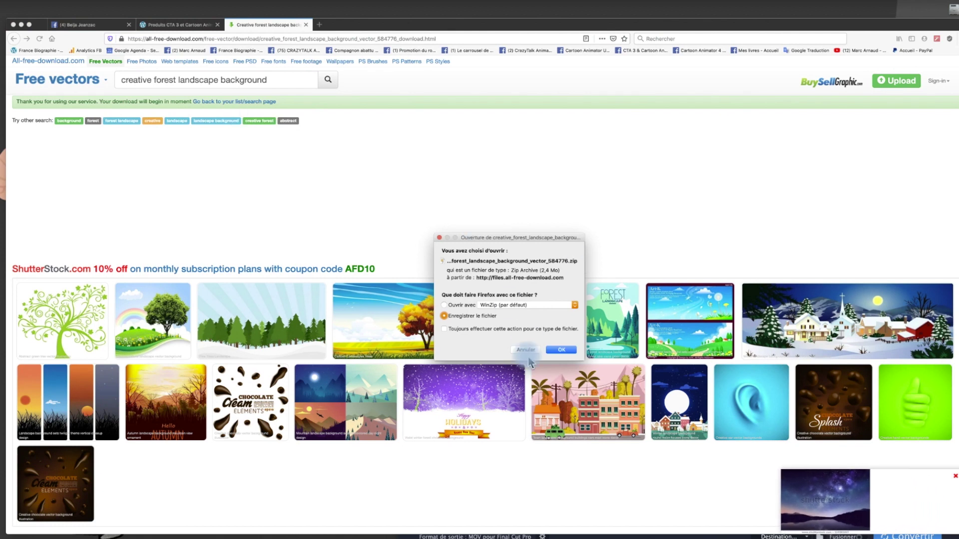
left_click(561, 350)
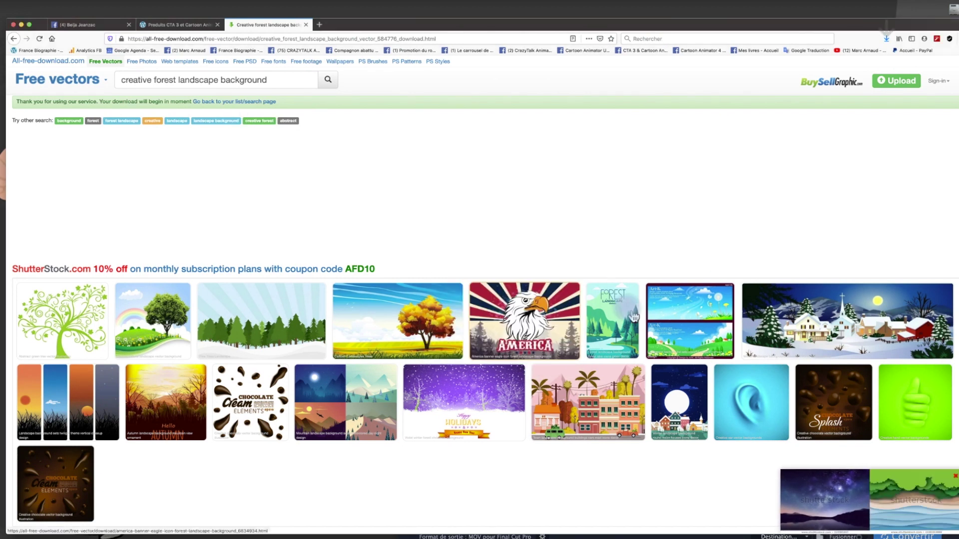
left_click(887, 39)
left_click(794, 66)
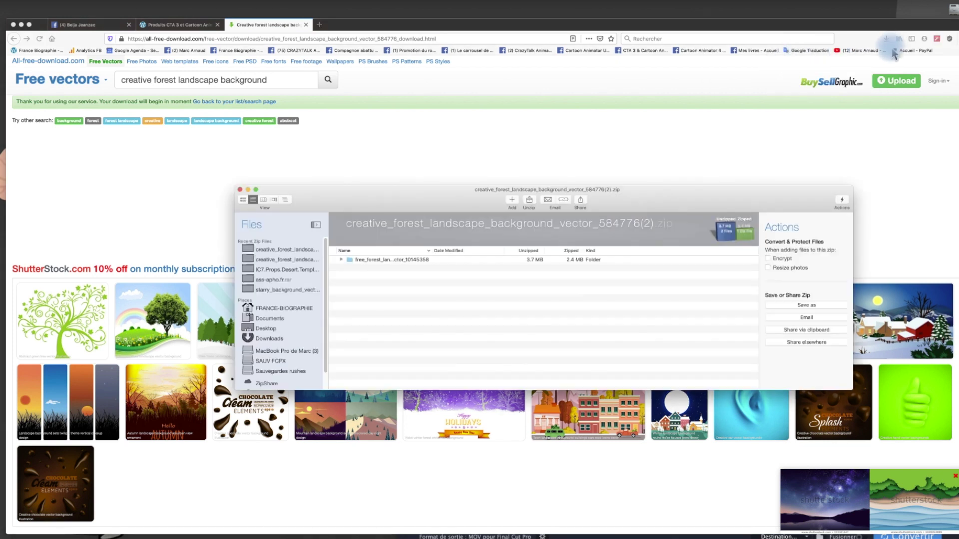
Expand the archive's folder and unzip only Forest_Landscape.eps
left_click(341, 260)
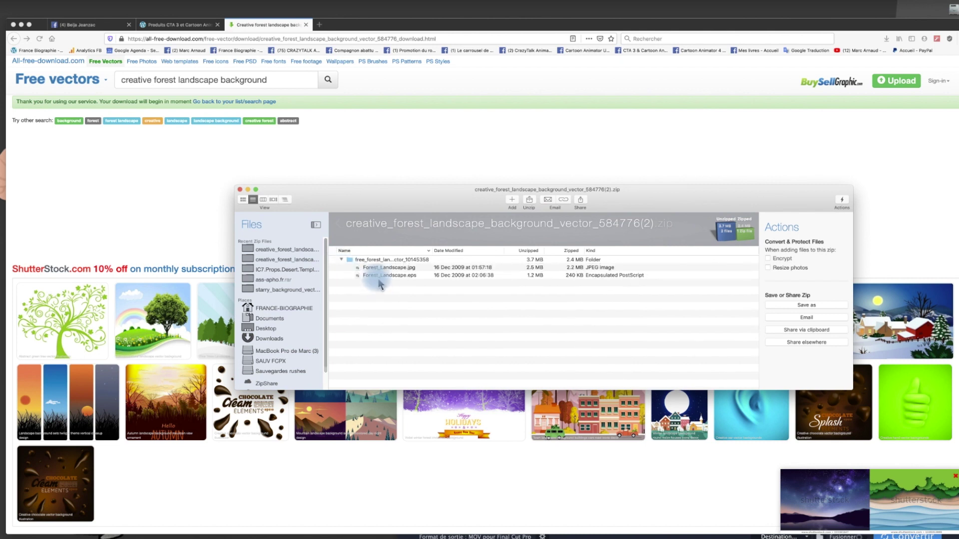
left_click(379, 276)
left_click(367, 380)
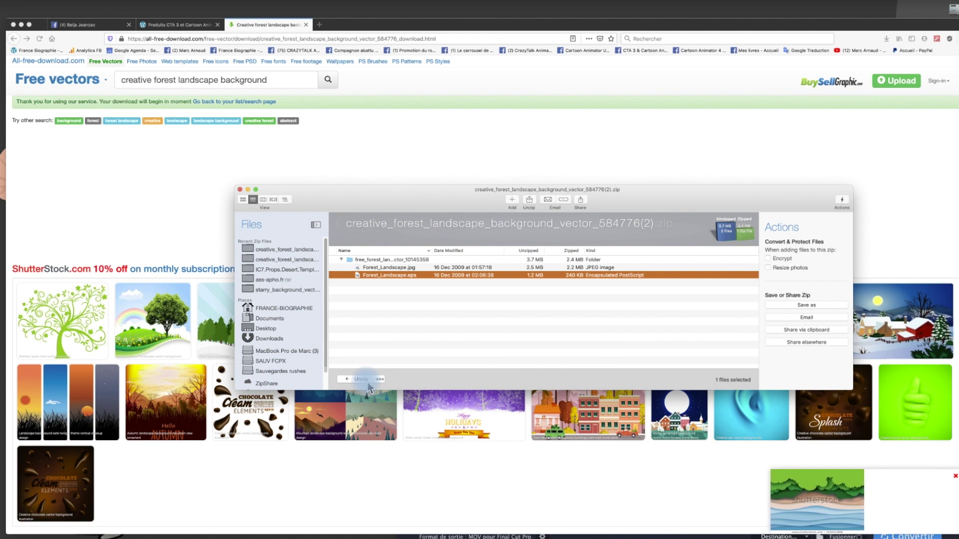
left_click(365, 382)
left_click(370, 389)
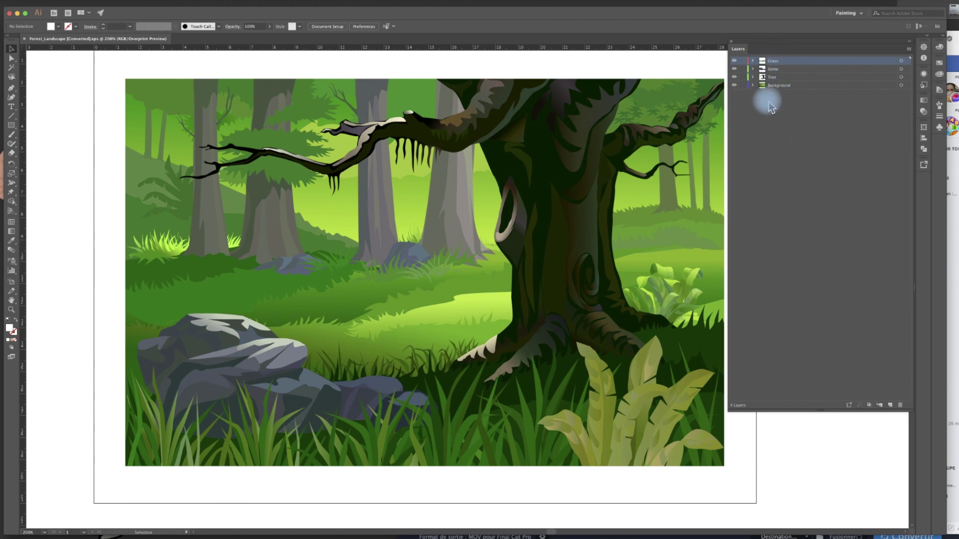
Hide the Background, Tree, Stone and Grass layers of the forest illustration one by one
left_click(736, 86)
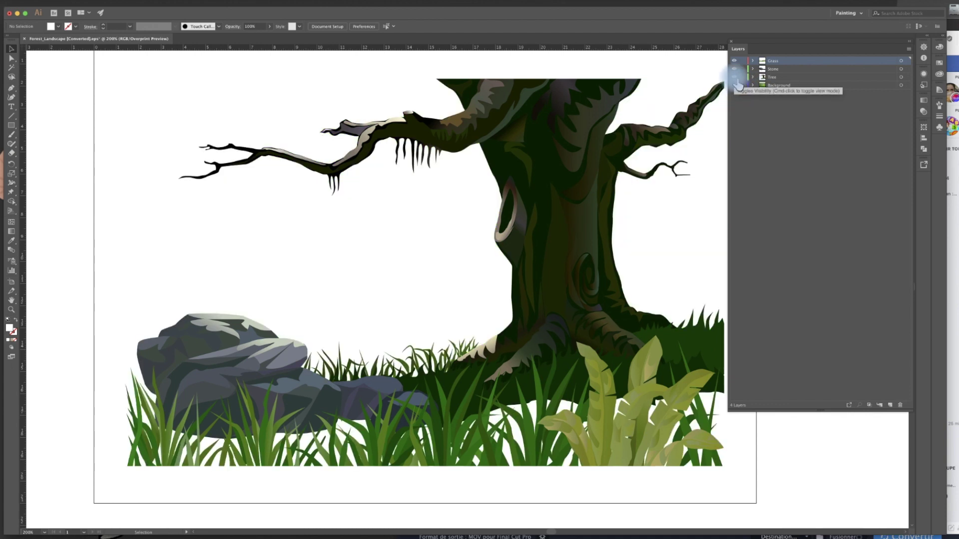
left_click(735, 78)
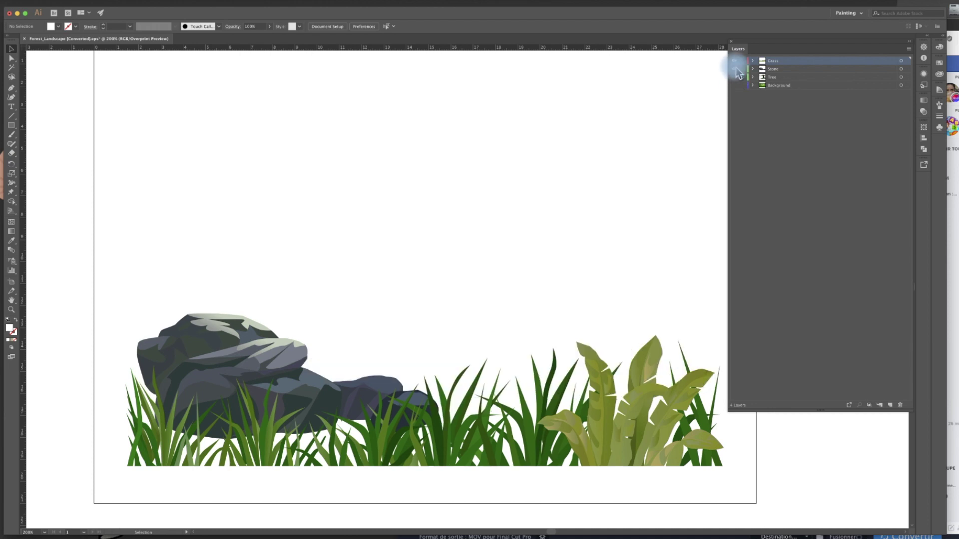
left_click(736, 70)
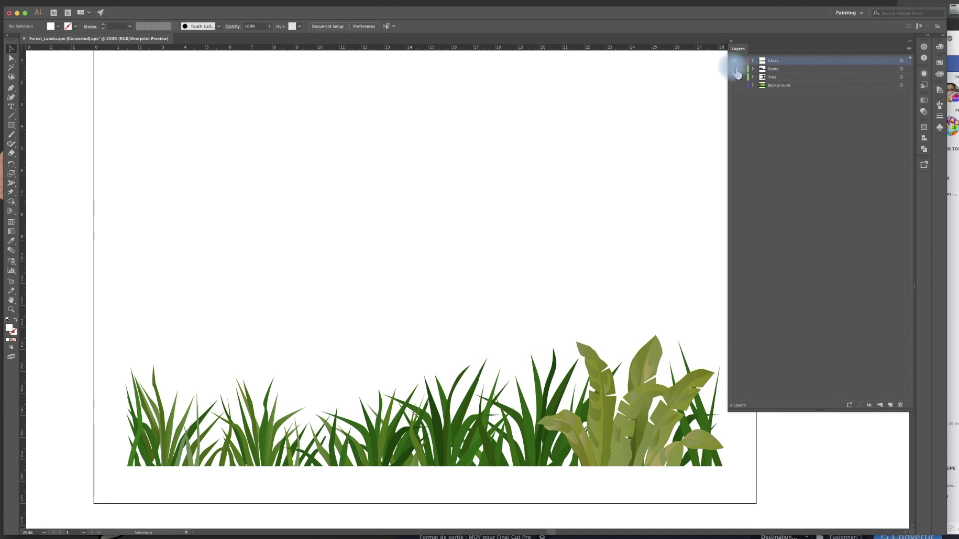
left_click(735, 61)
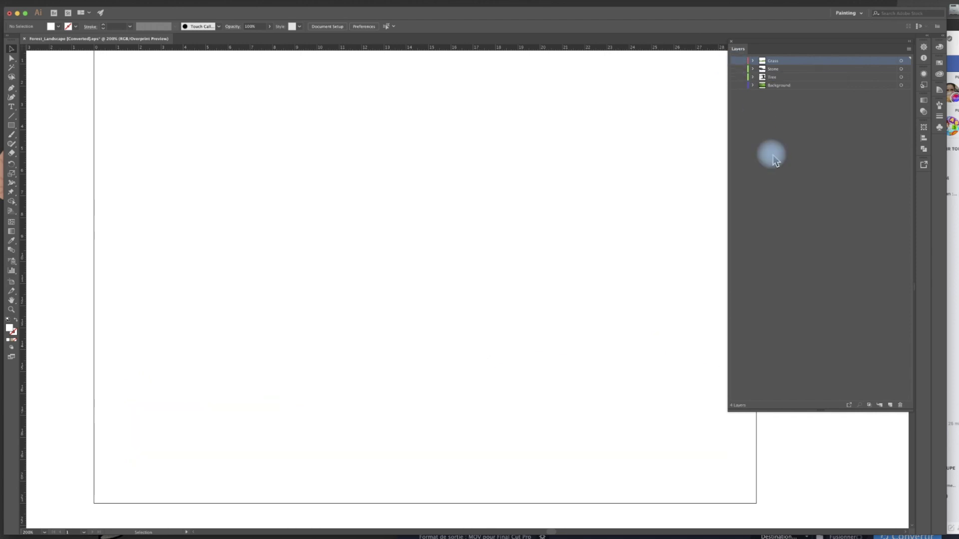
Show only the Grass layer and export it as foret1.png in the Médias folder at high resolution with a transparent background
left_click(735, 61)
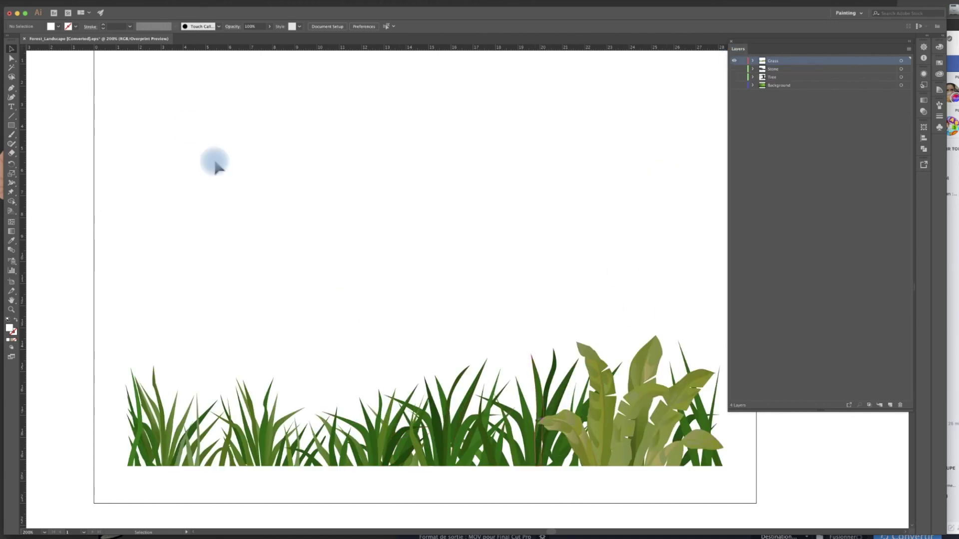
left_click(53, 6)
mouse_move(47, 1)
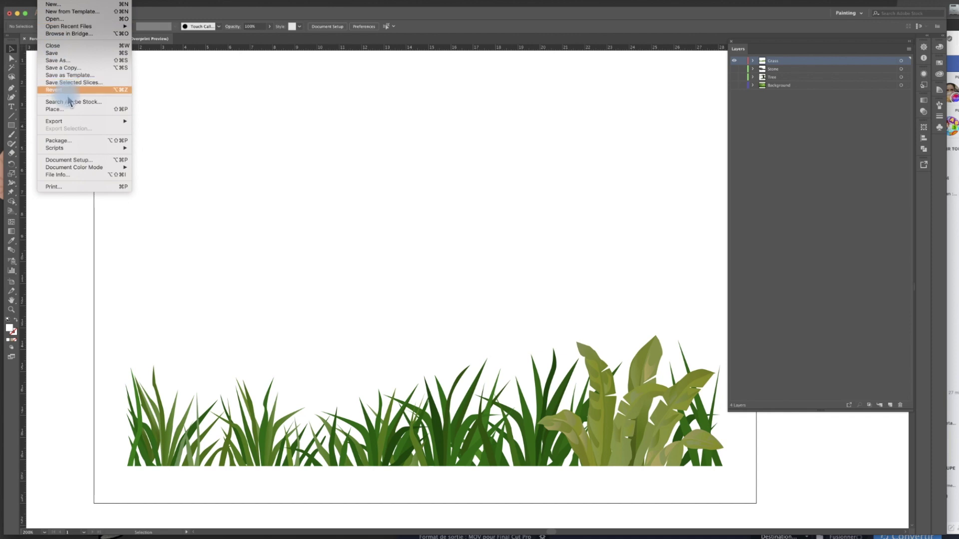
mouse_move(65, 122)
left_click(218, 129)
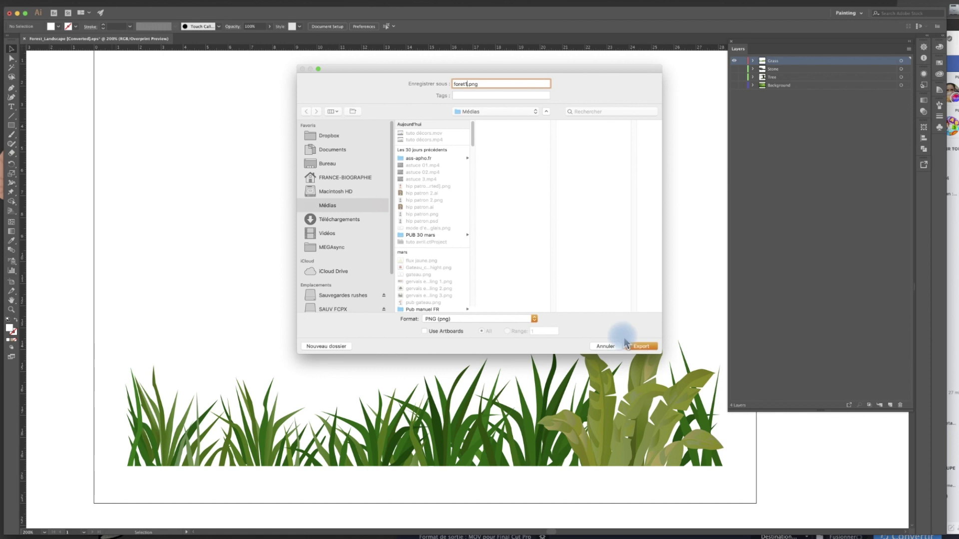
left_click(641, 347)
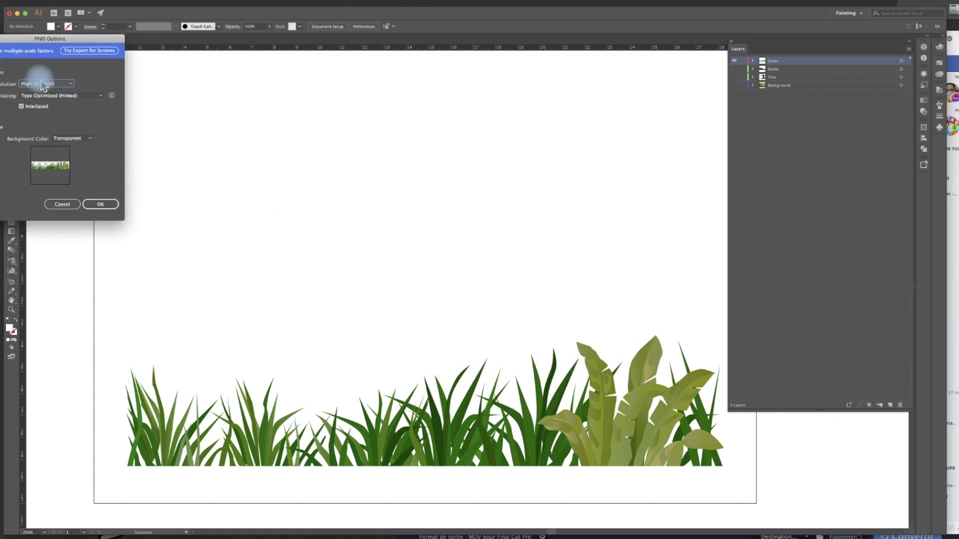
left_click(113, 206)
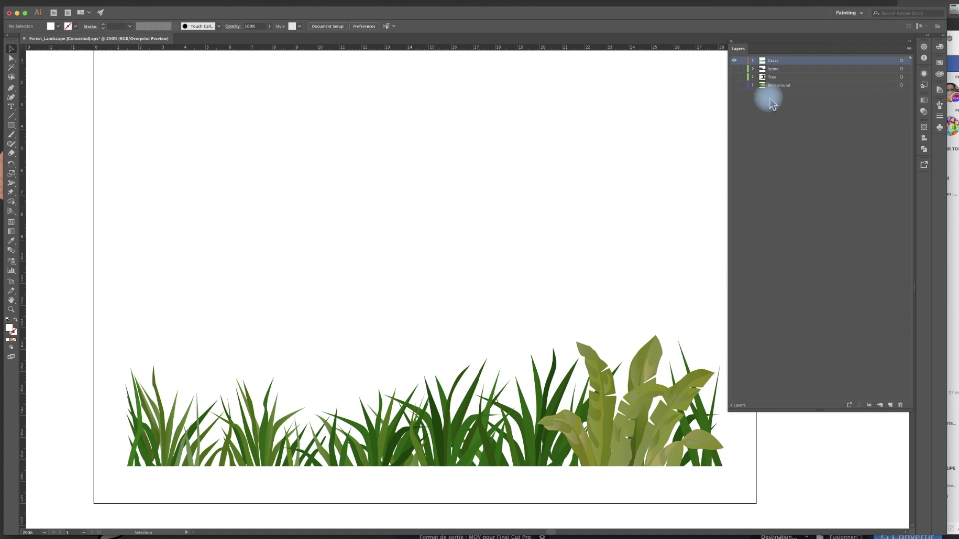
Hide the Grass layer, show the Stone layer and export it as foret2.png in the Médias folder
left_click(734, 60)
left_click(734, 69)
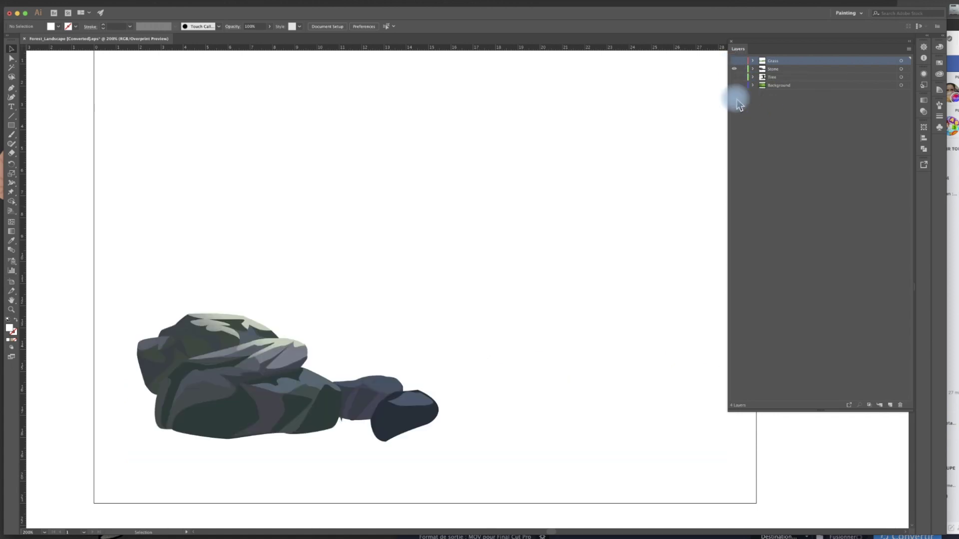
left_click(54, 2)
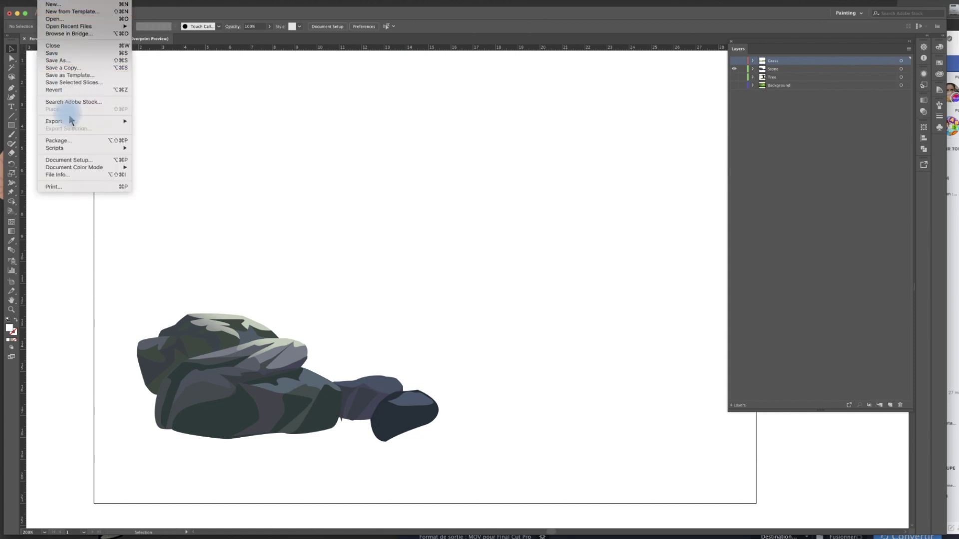
mouse_move(60, 121)
left_click(156, 129)
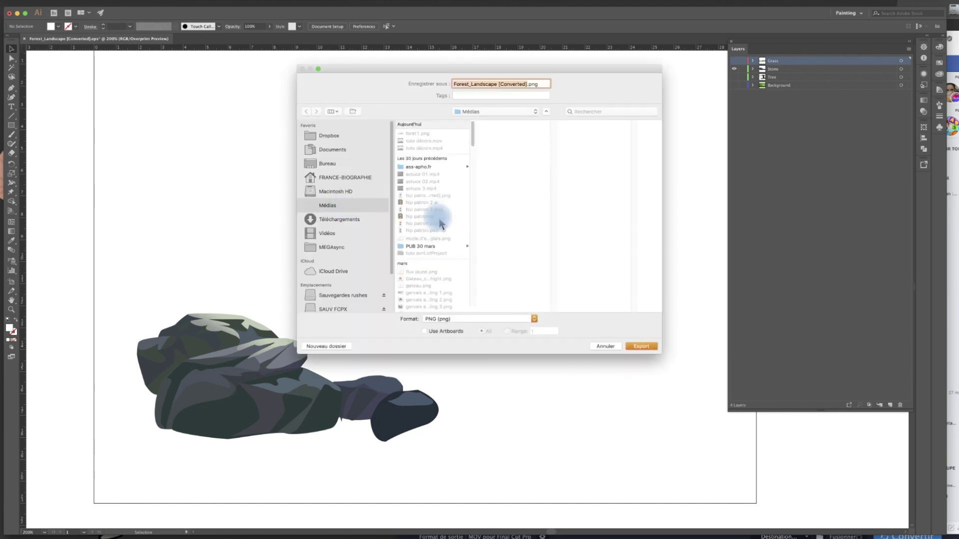
left_click(417, 134)
left_click(468, 84)
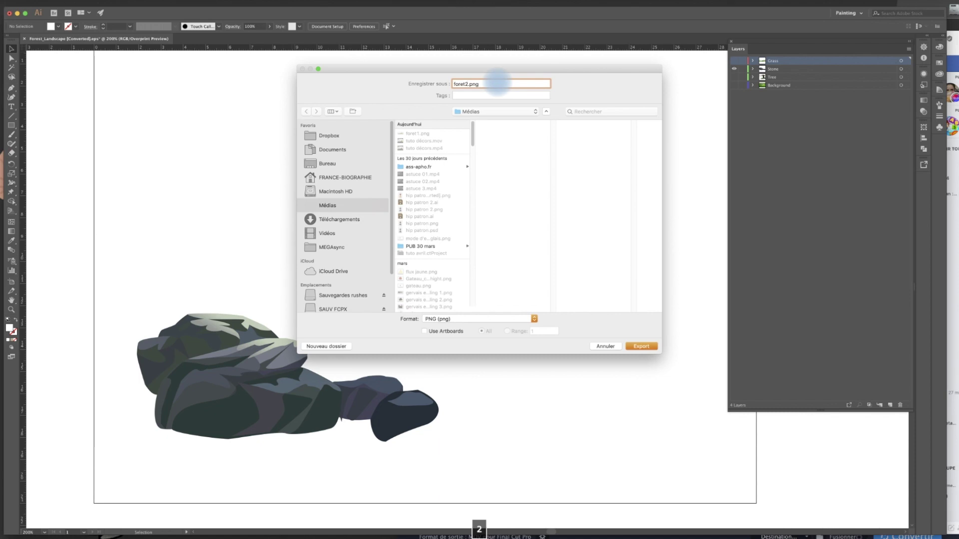
key("Return")
left_click(101, 204)
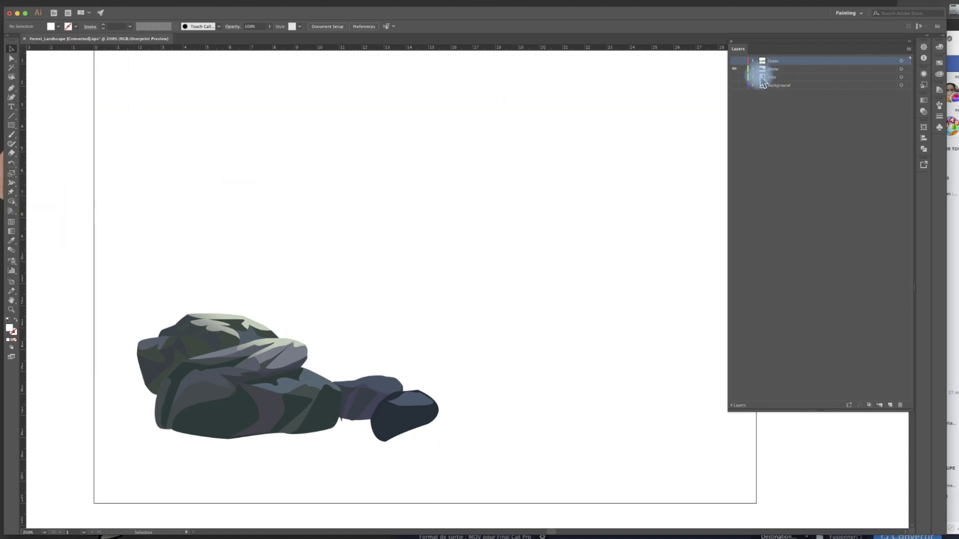
Hide the Stone layer, show the Tree layer and export it as a 300 ppi PNG with a transparent background
left_click(734, 69)
left_click(734, 77)
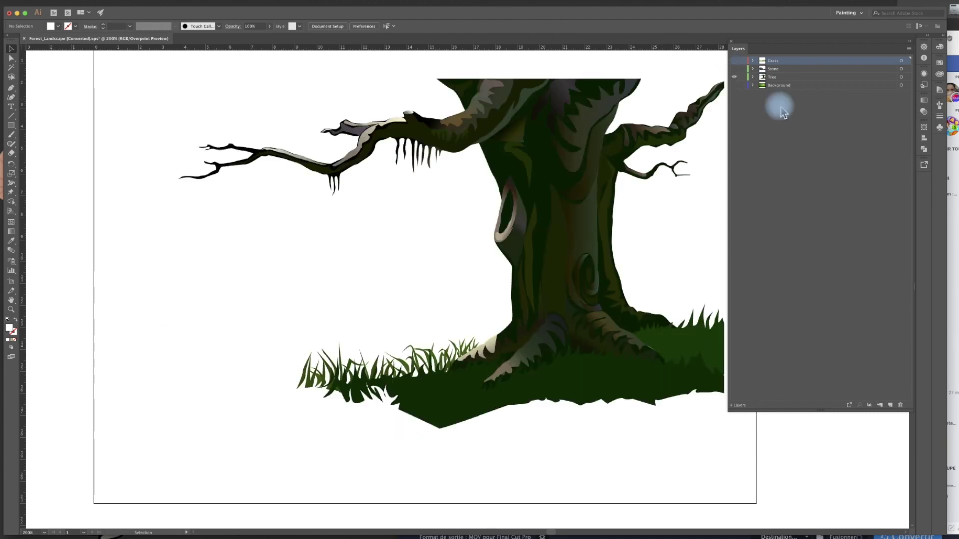
left_click(55, 2)
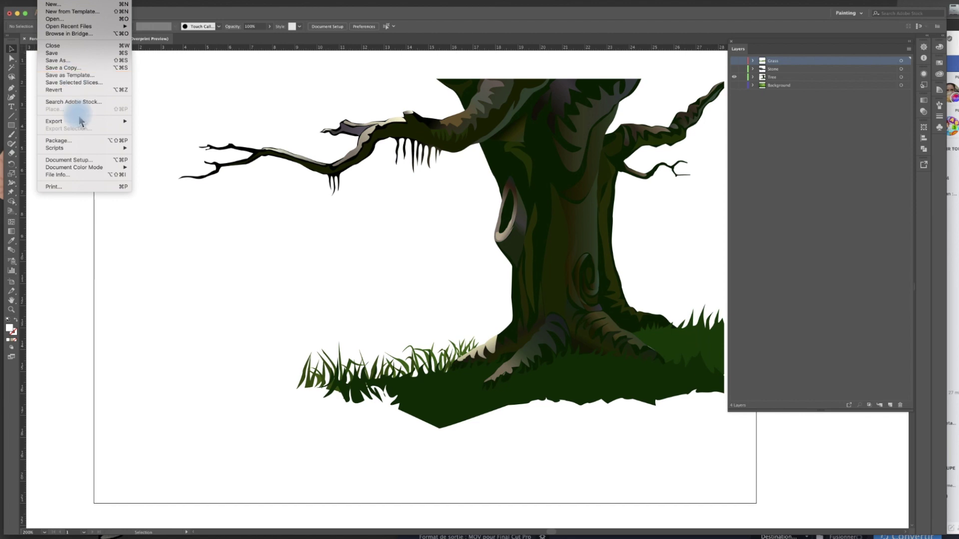
mouse_move(82, 121)
left_click(160, 131)
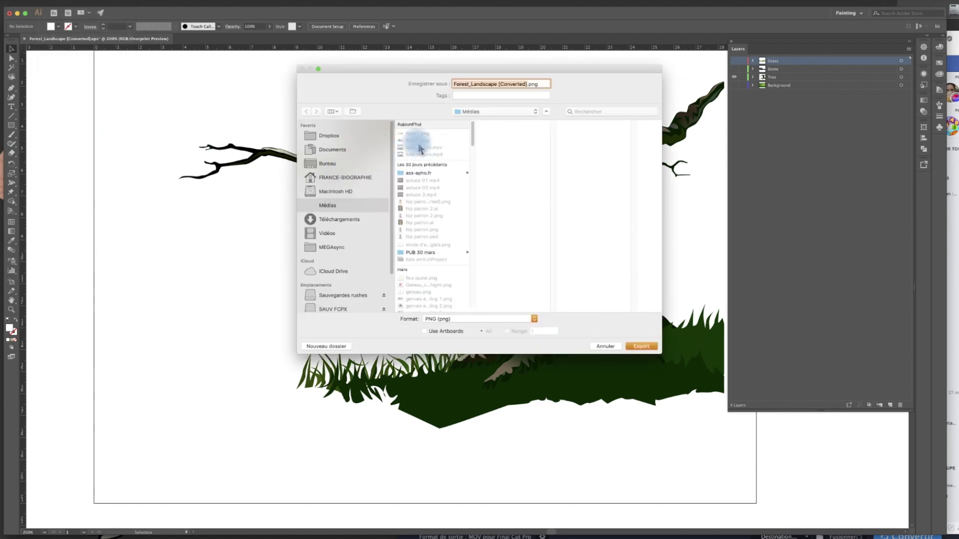
left_click(417, 141)
left_click(468, 84)
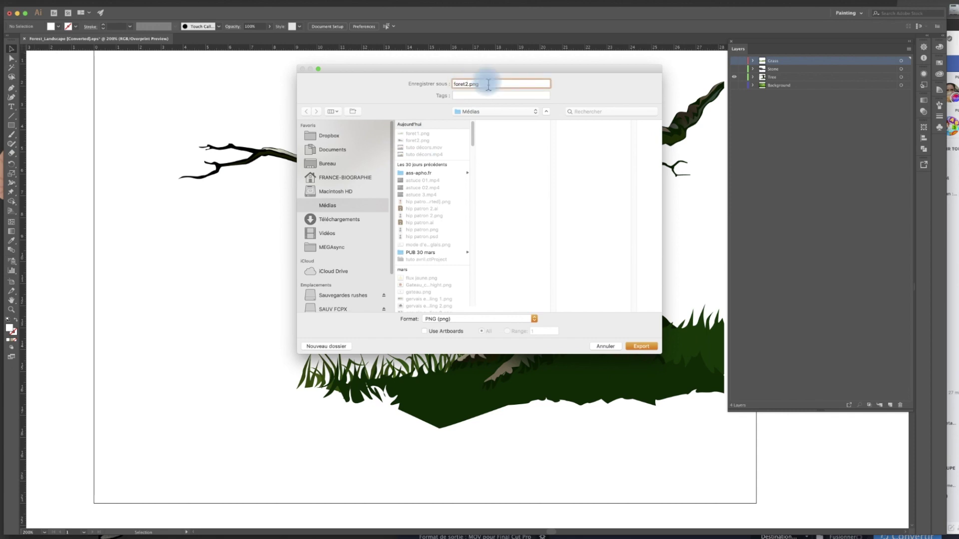
key("Return")
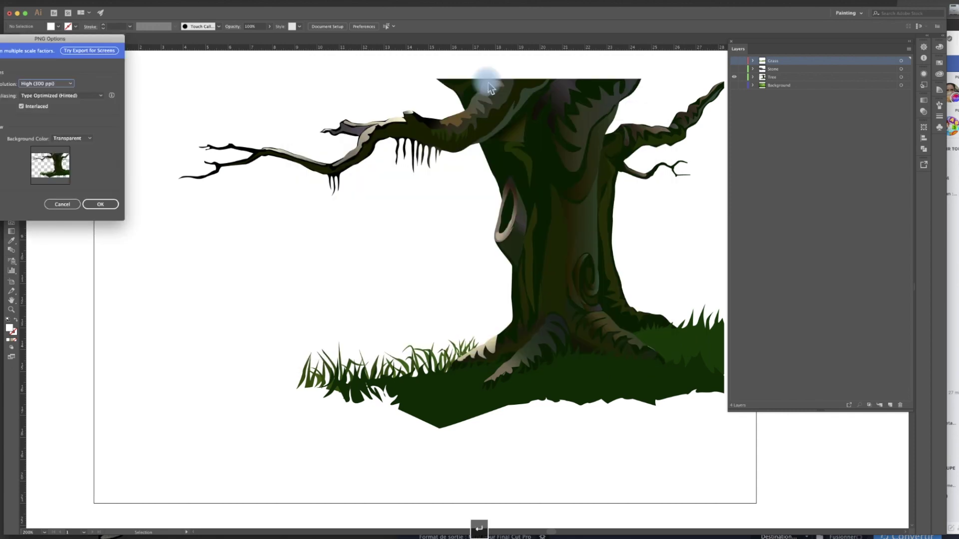
left_click(111, 206)
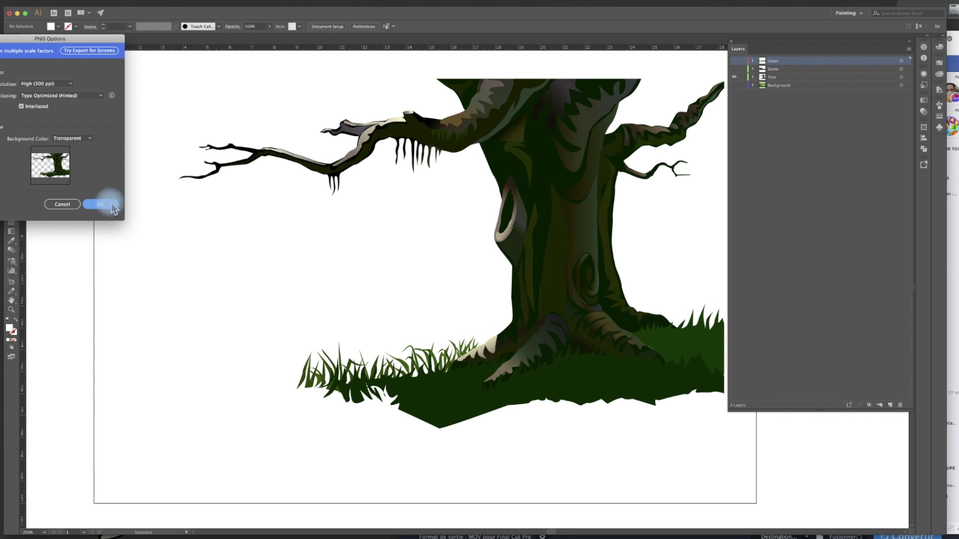
Hide the Tree layer, show the Background layer and expand it to list its paths and groups
left_click(734, 77)
left_click(734, 85)
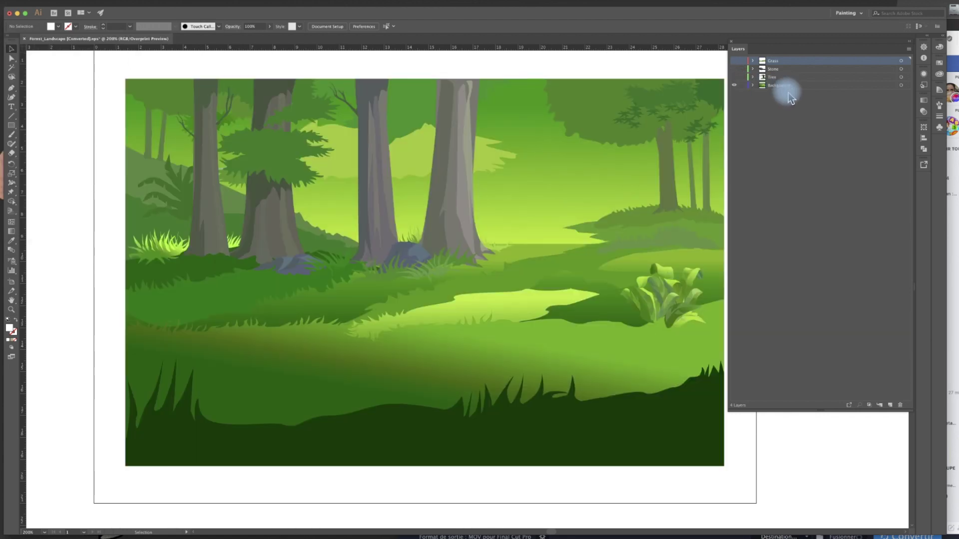
left_click(753, 85)
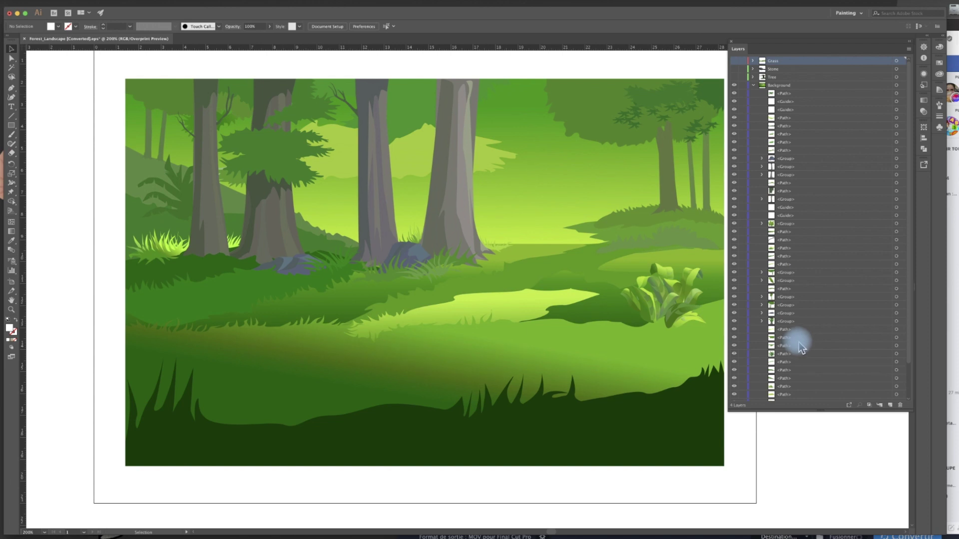
scroll(816, 336, "down", 3)
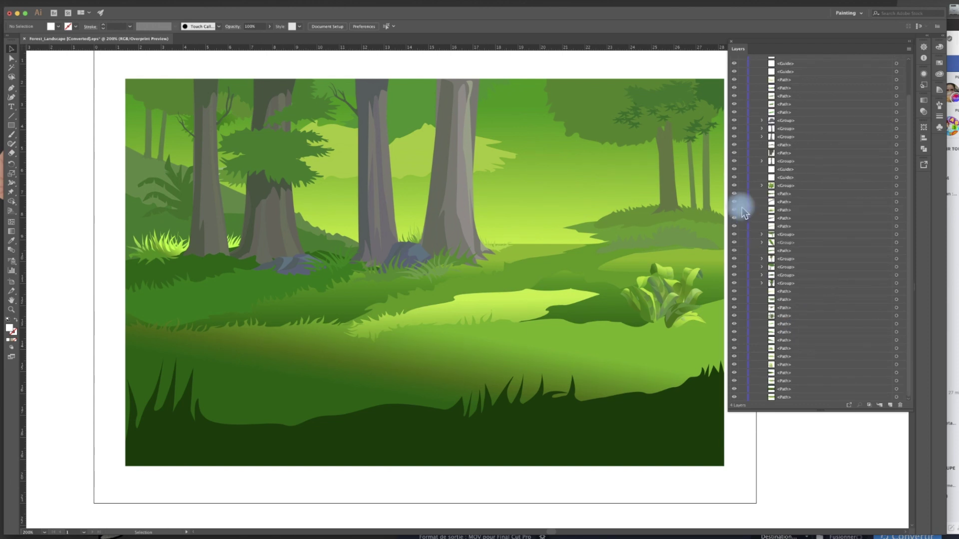
Temporarily hide the leftmost tree trunk's group in the Background layer, and restore its visibility
left_click(734, 161)
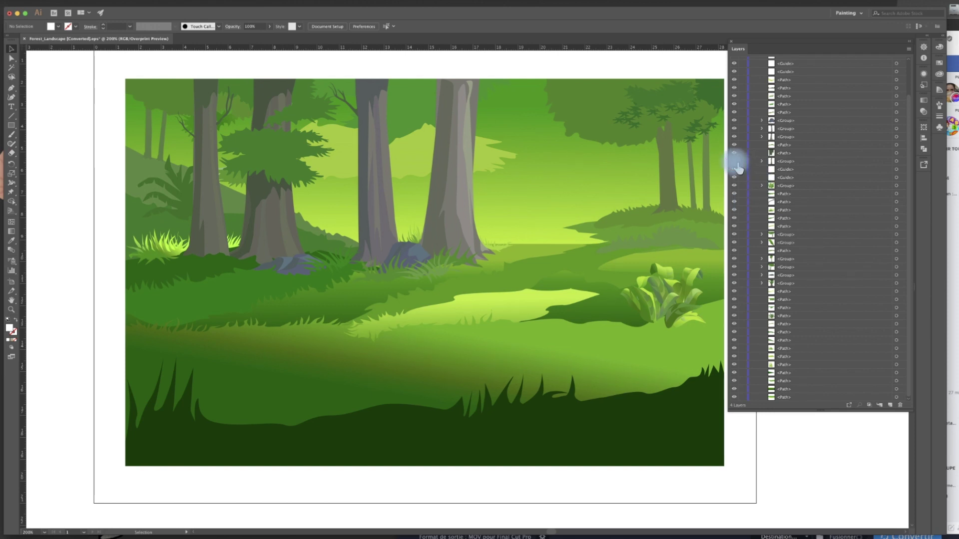
left_click(735, 161)
left_click(735, 161)
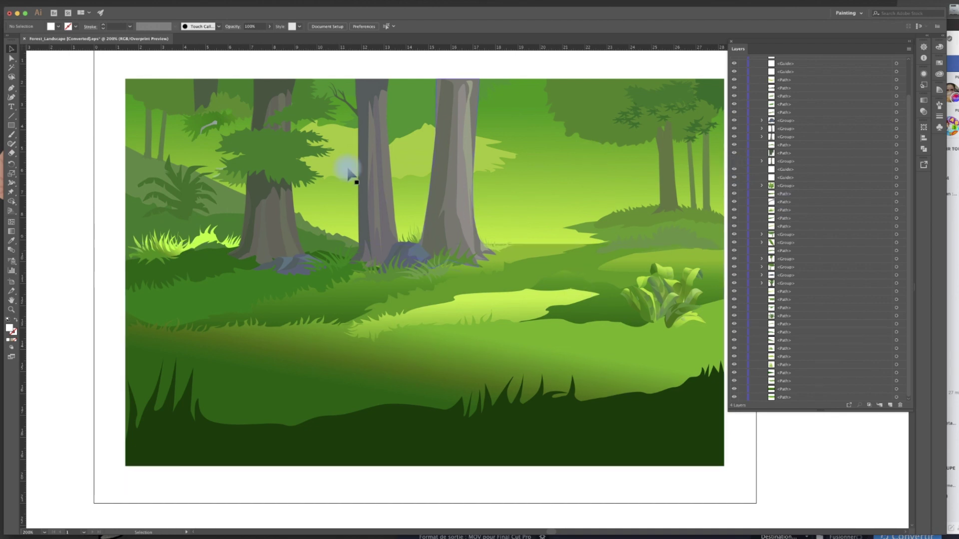
left_click(733, 162)
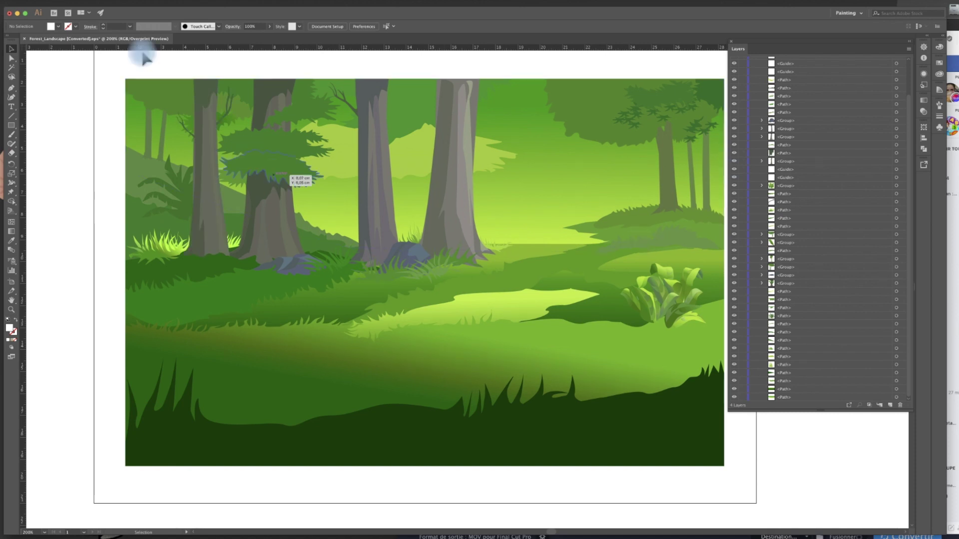
Export the complete Background layer as foret4.png in the Médias folder, at 300 ppi with a transparent background
left_click(51, 3)
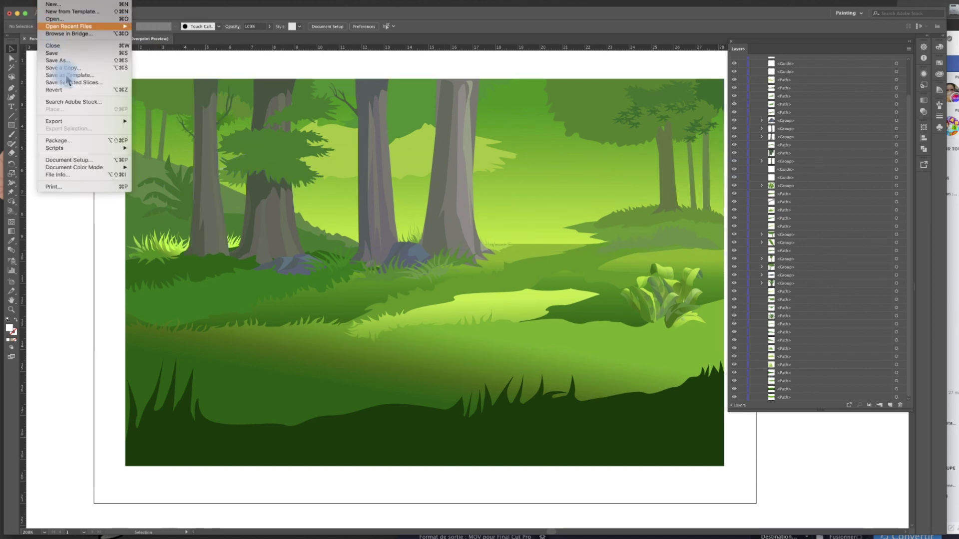
mouse_move(73, 126)
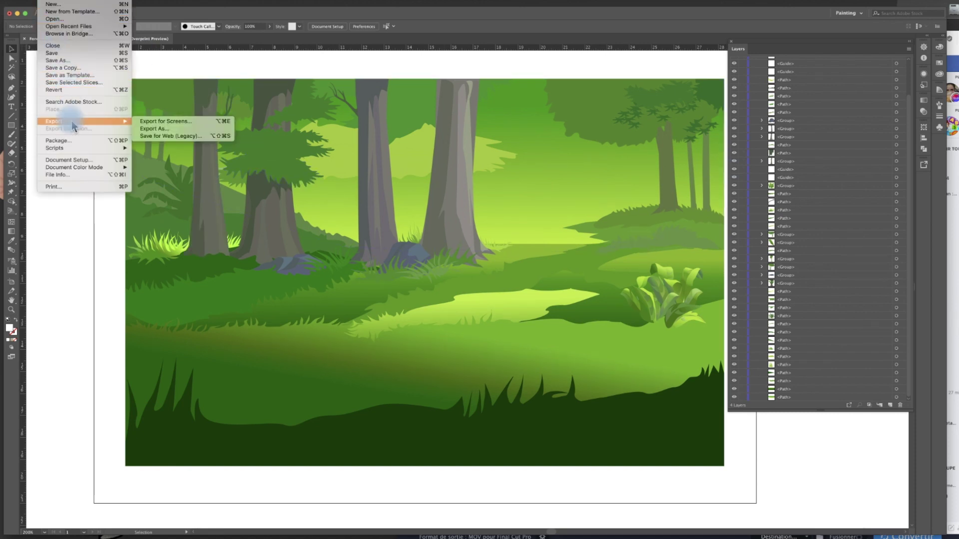
left_click(197, 131)
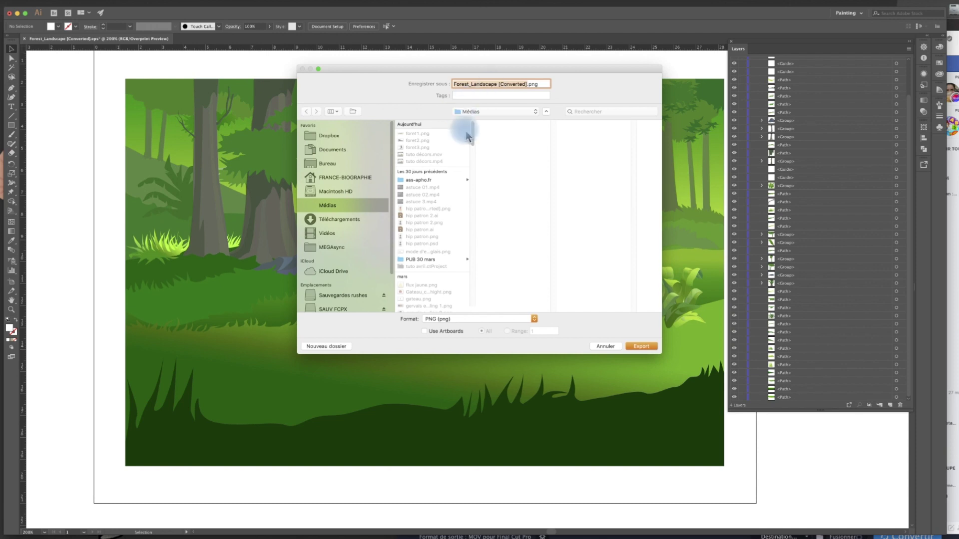
left_click(421, 148)
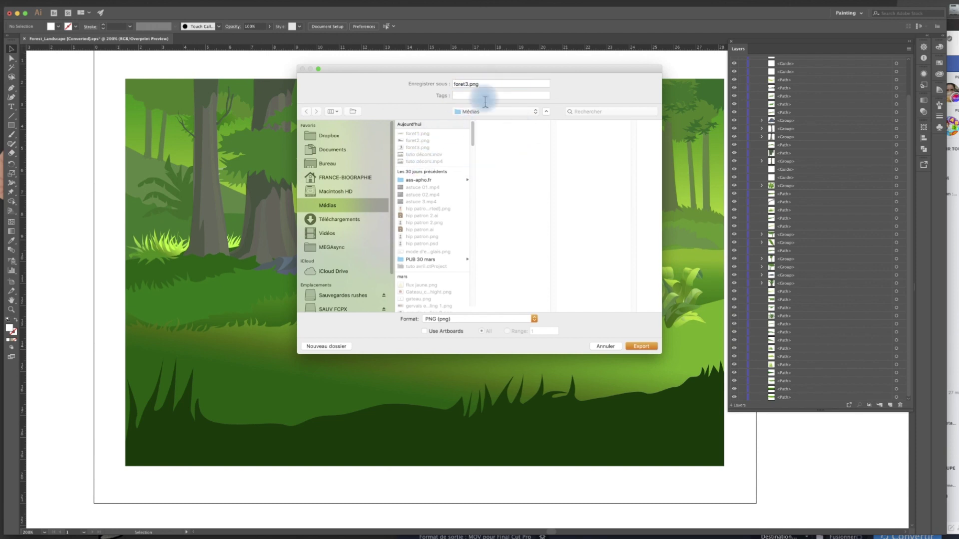
left_click(465, 84)
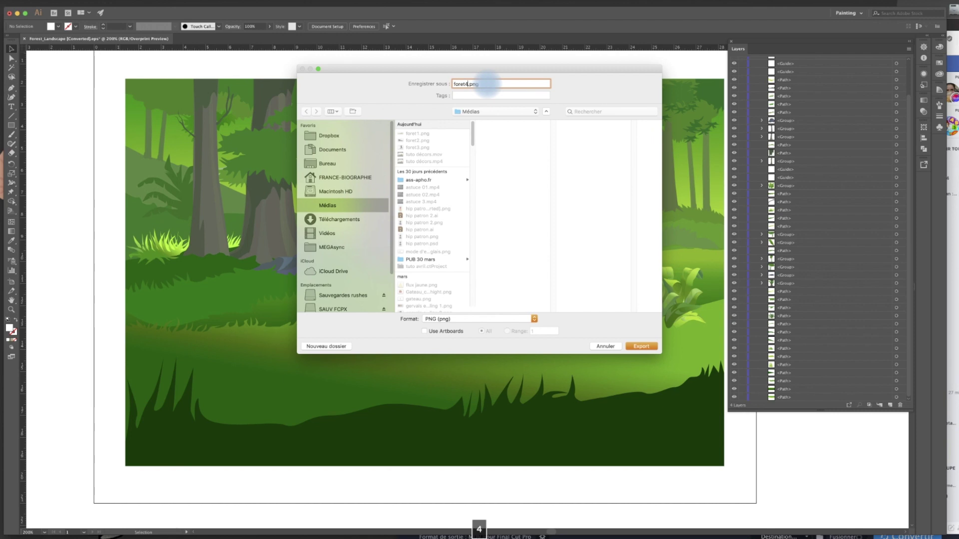
left_click(649, 350)
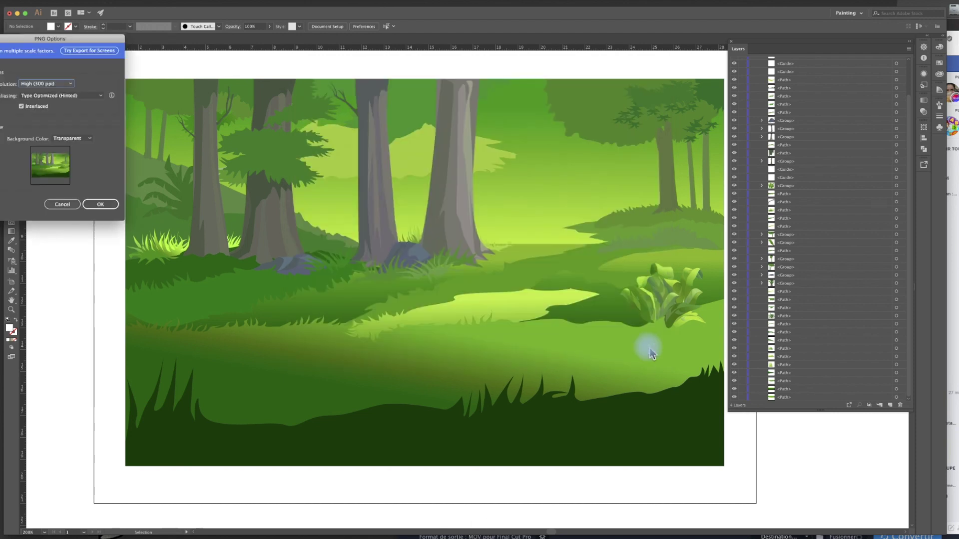
left_click(100, 205)
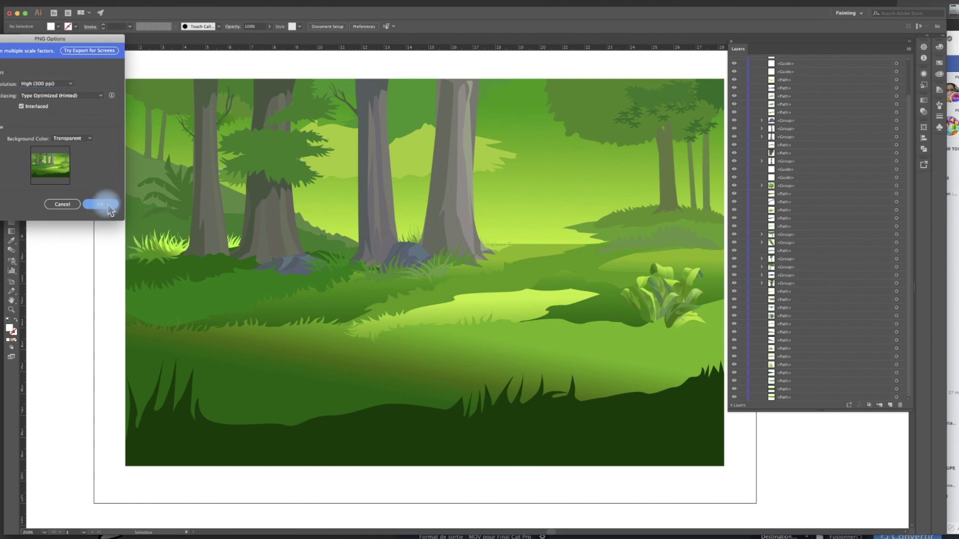
Delete the dark grass silhouette in the foreground of the Background layer and export the remaining artwork as foret5.png in Médias
left_click(527, 442)
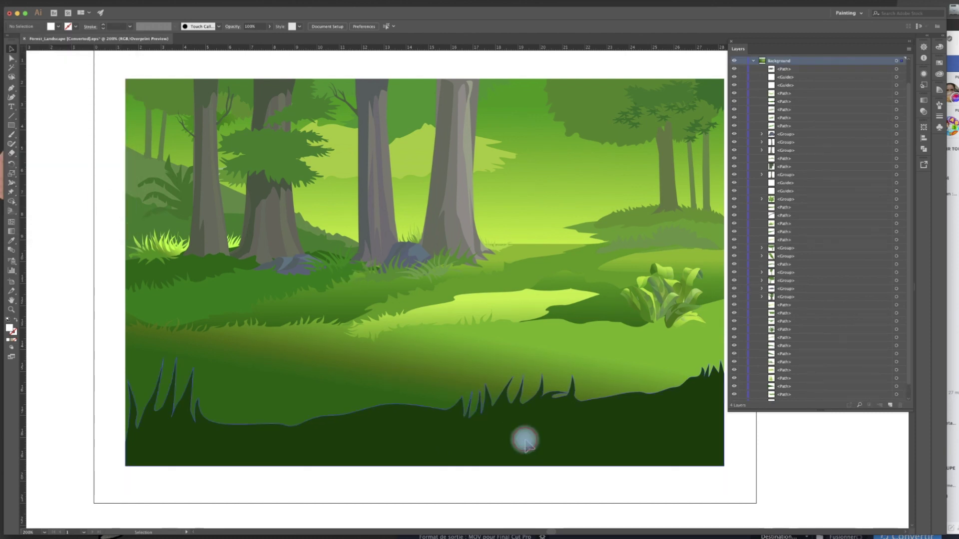
key("Delete")
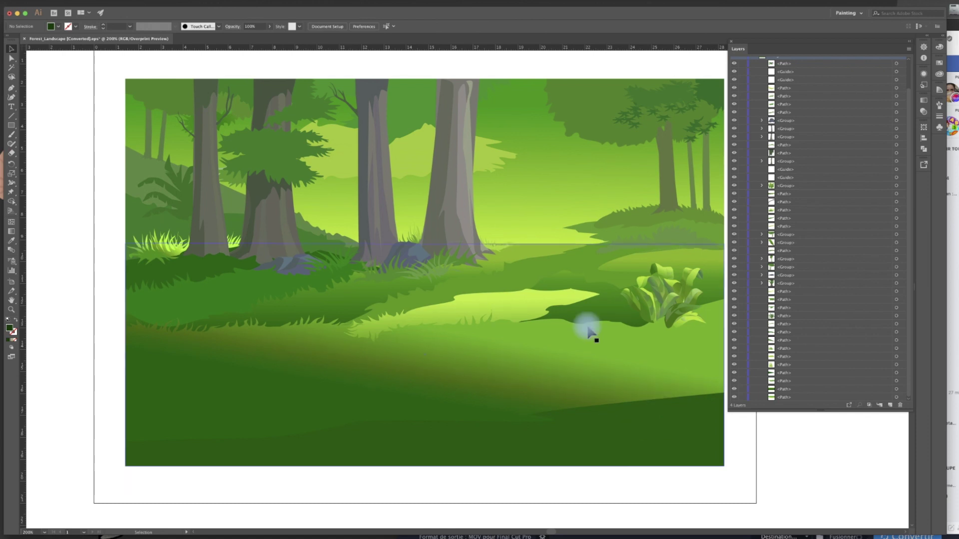
left_click(46, 2)
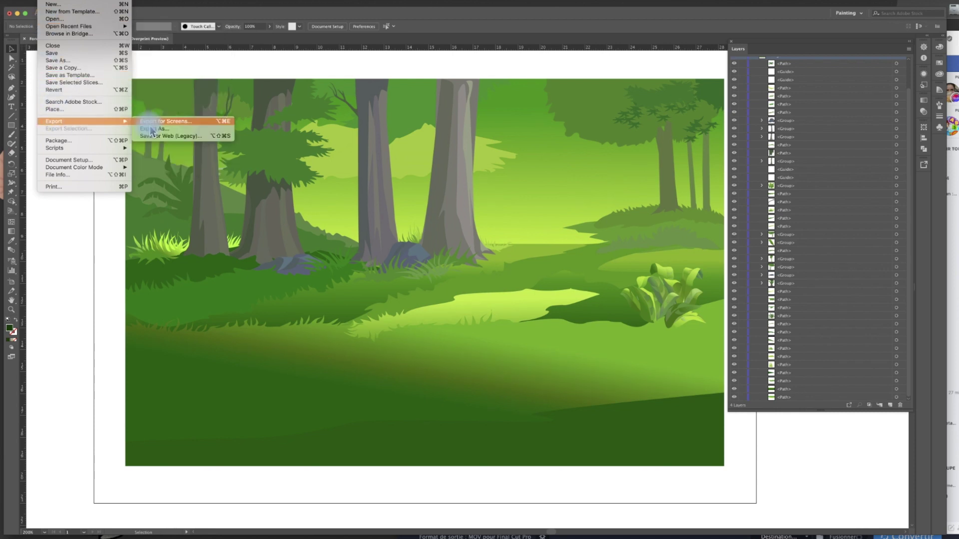
left_click(233, 142)
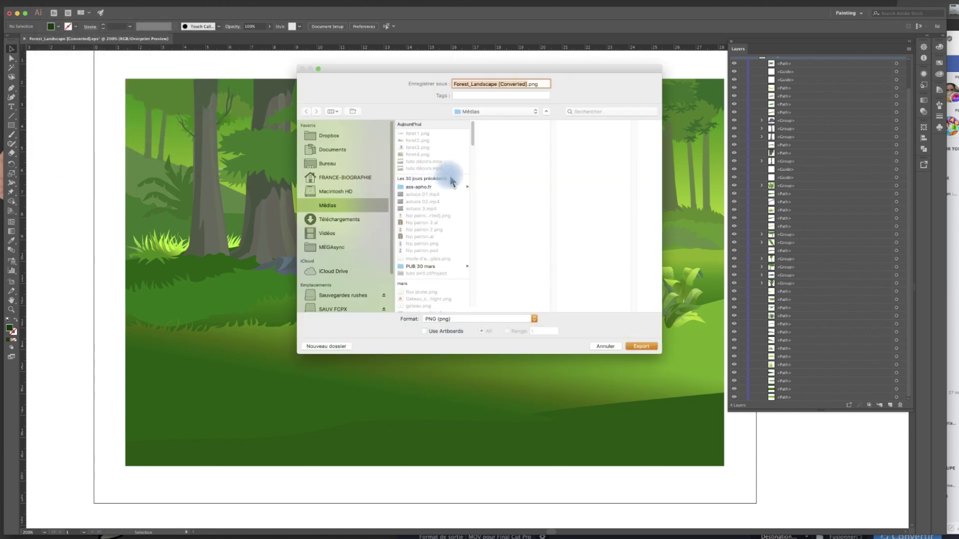
left_click(418, 155)
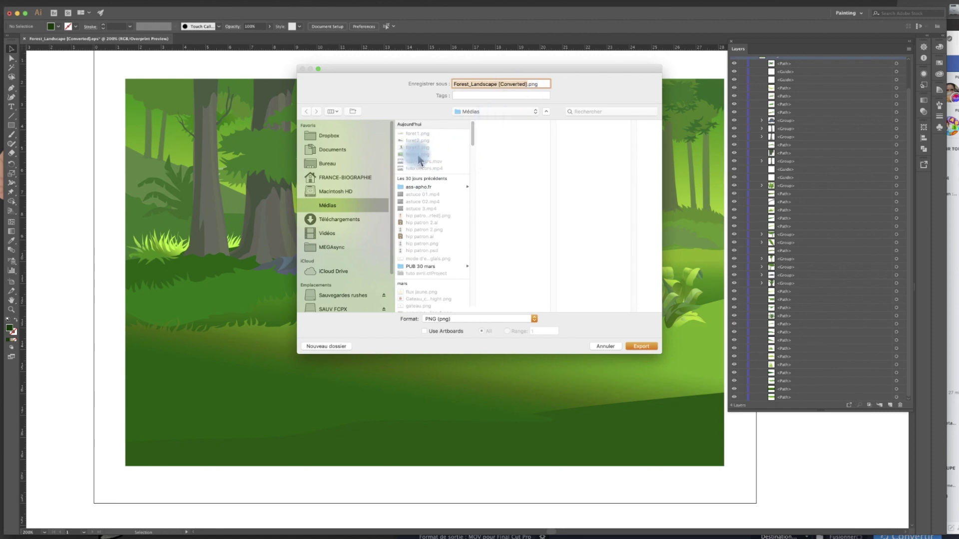
left_click(475, 86)
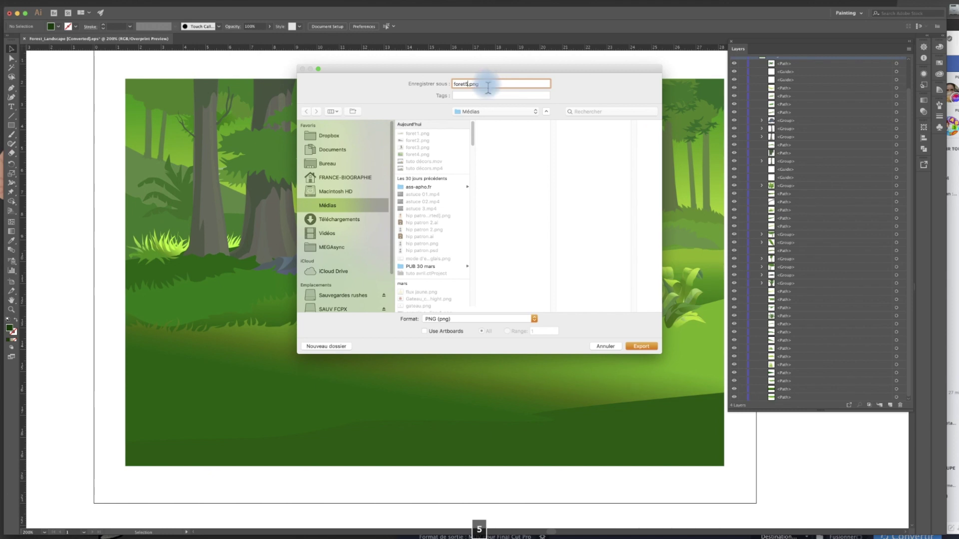
left_click(644, 348)
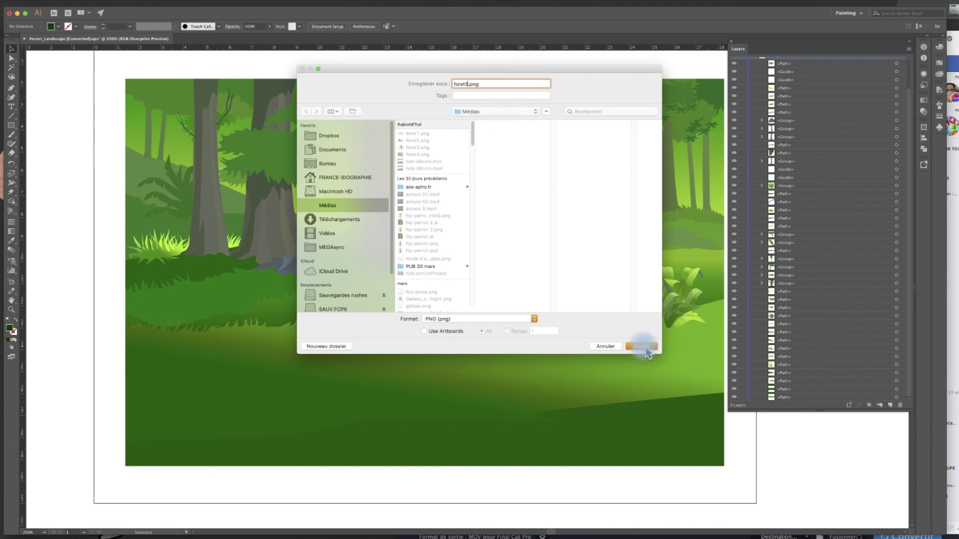
left_click(106, 204)
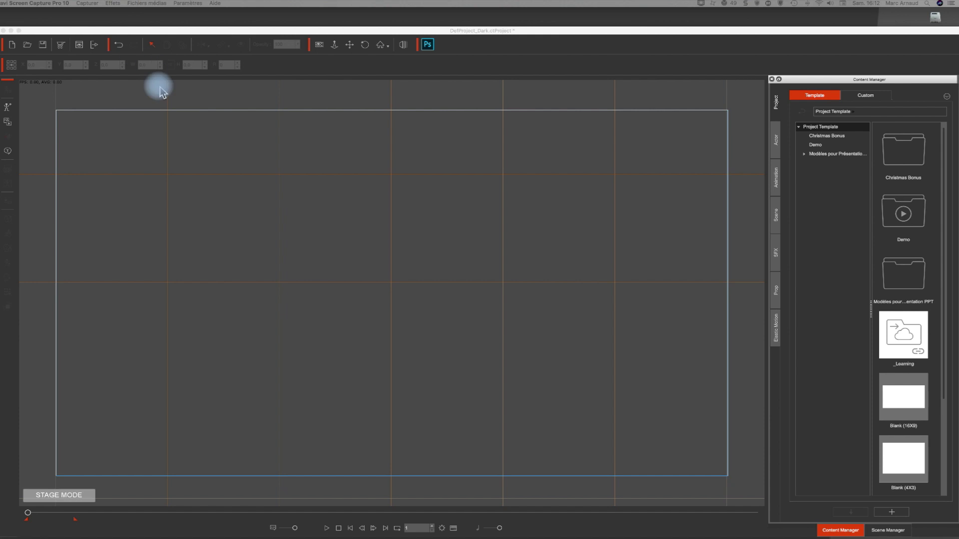
Switch to Cartoon Animator 4 and import foret5.png from the Médias folder as a prop
left_click(148, 33)
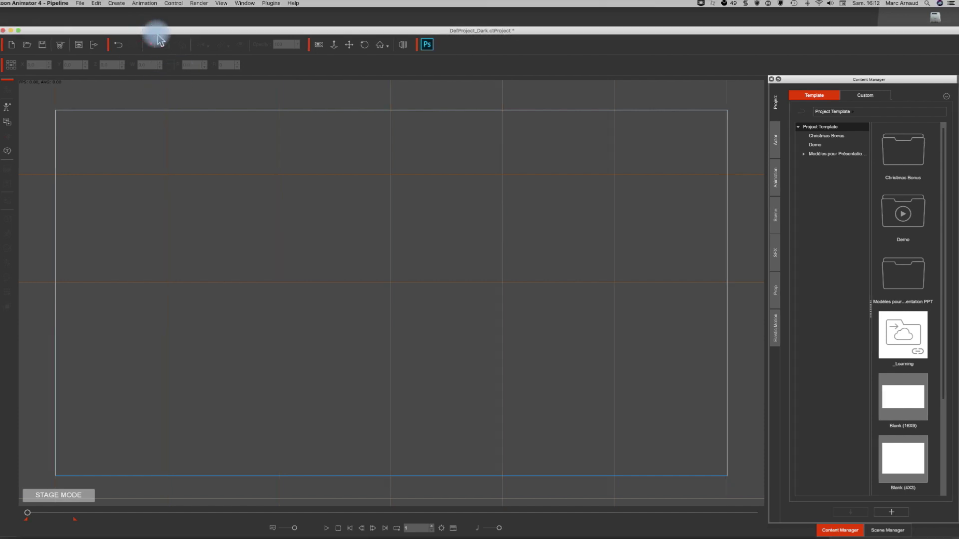
left_click(116, 3)
mouse_move(118, 22)
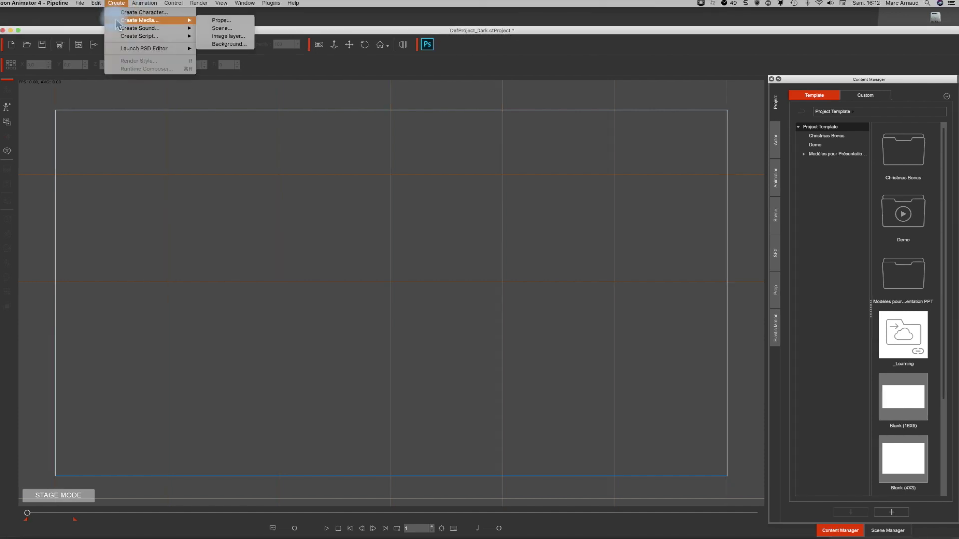
left_click(215, 21)
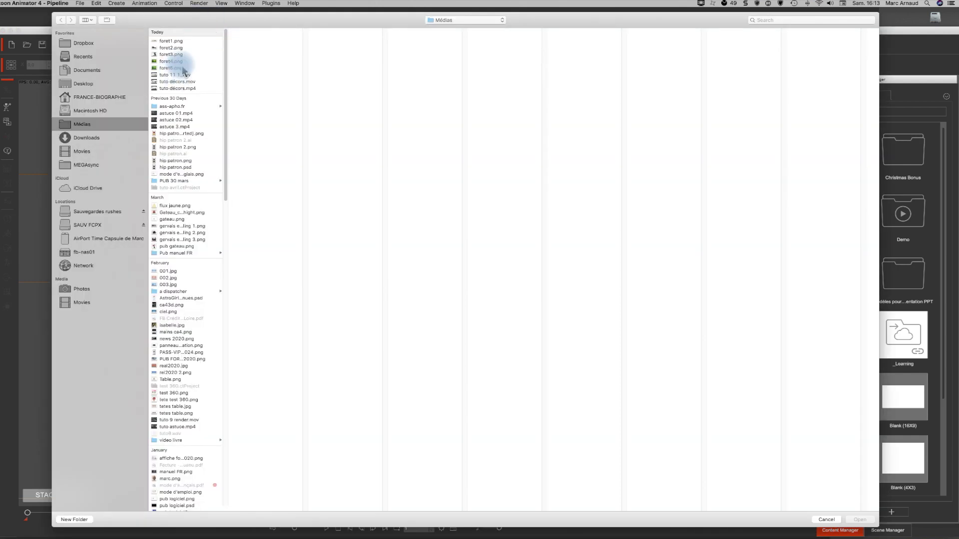
double_click(175, 68)
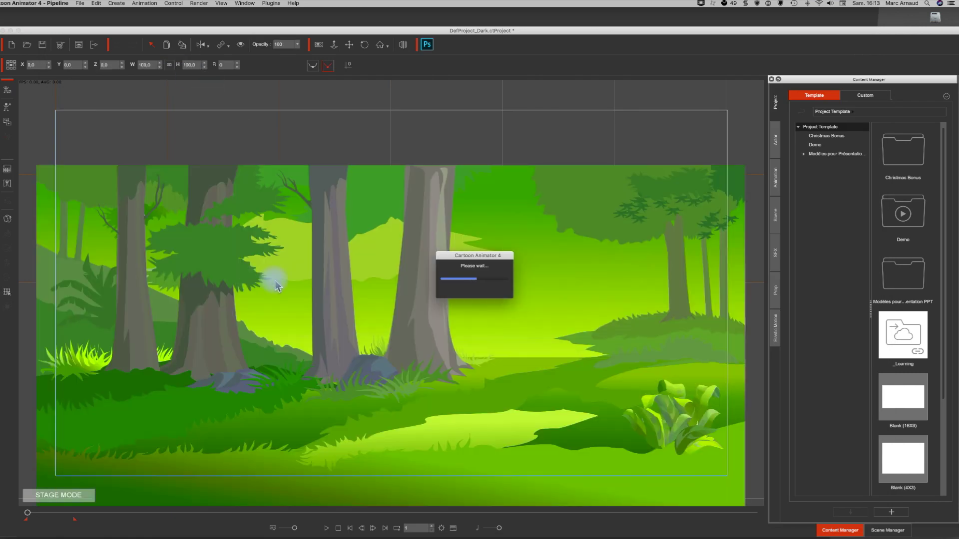
Move the forest background up and scale it to about 96% so it just covers the camera frame
left_click_drag(294, 306, 290, 242)
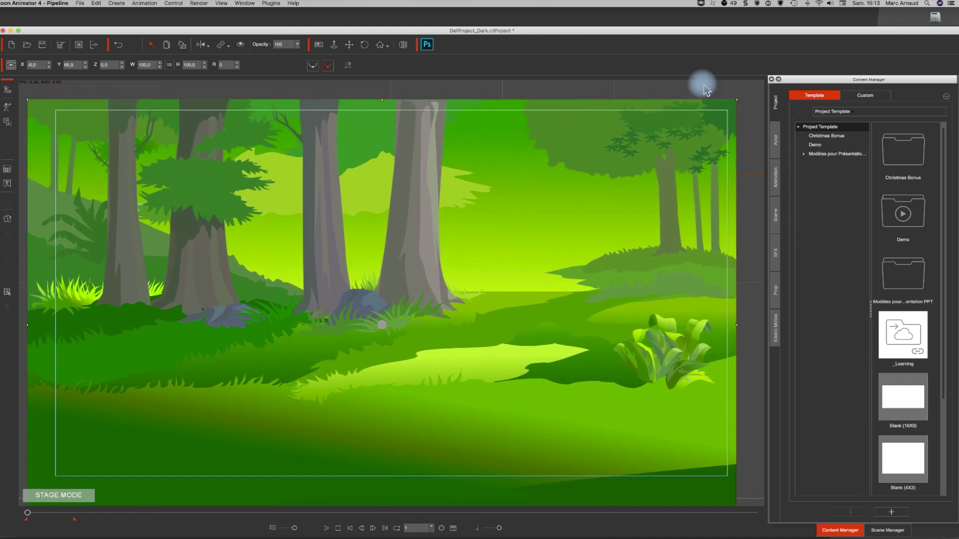
left_click_drag(741, 104, 722, 110)
left_click_drag(529, 193, 540, 190)
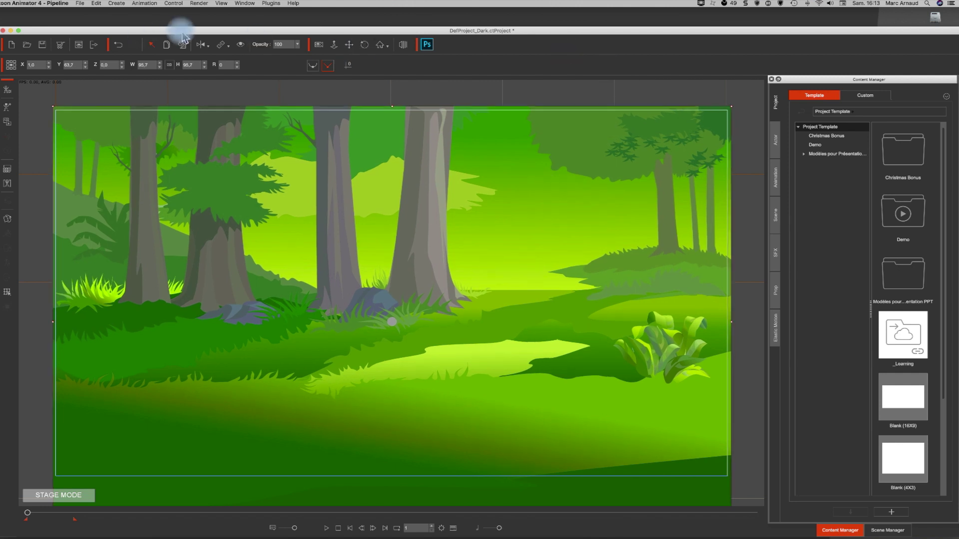
Import foret3.png as a prop and move the large tree up so its top meets the frame's upper edge, at about Y 70
left_click(116, 3)
mouse_move(128, 21)
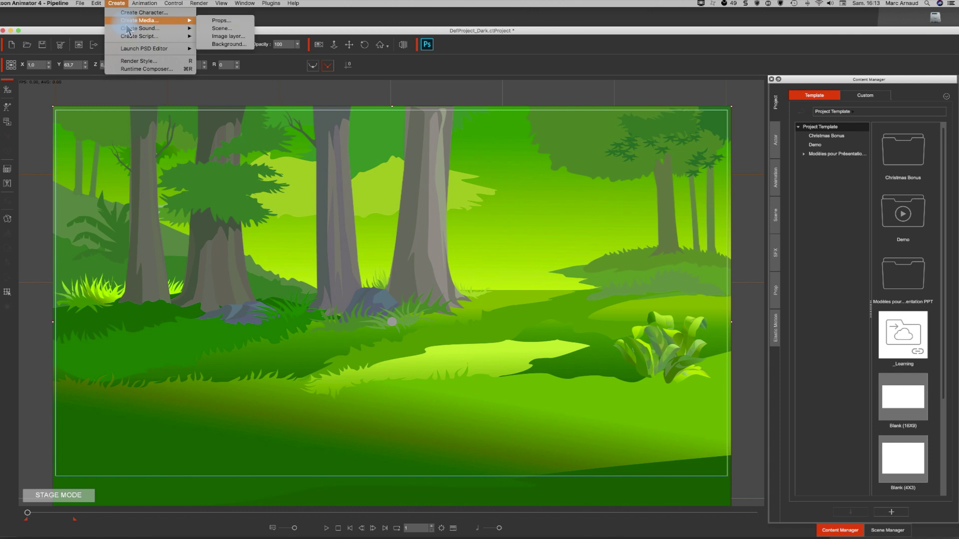
left_click(231, 21)
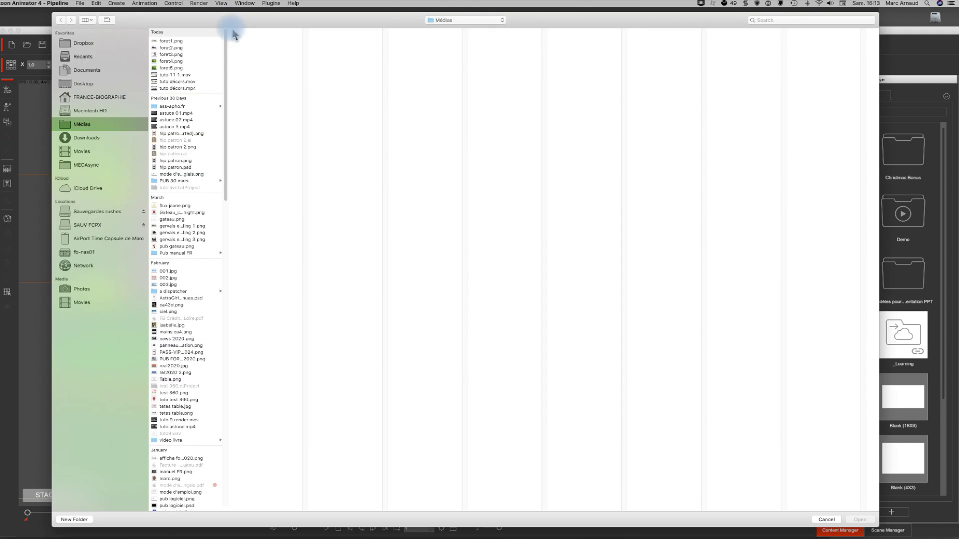
double_click(170, 61)
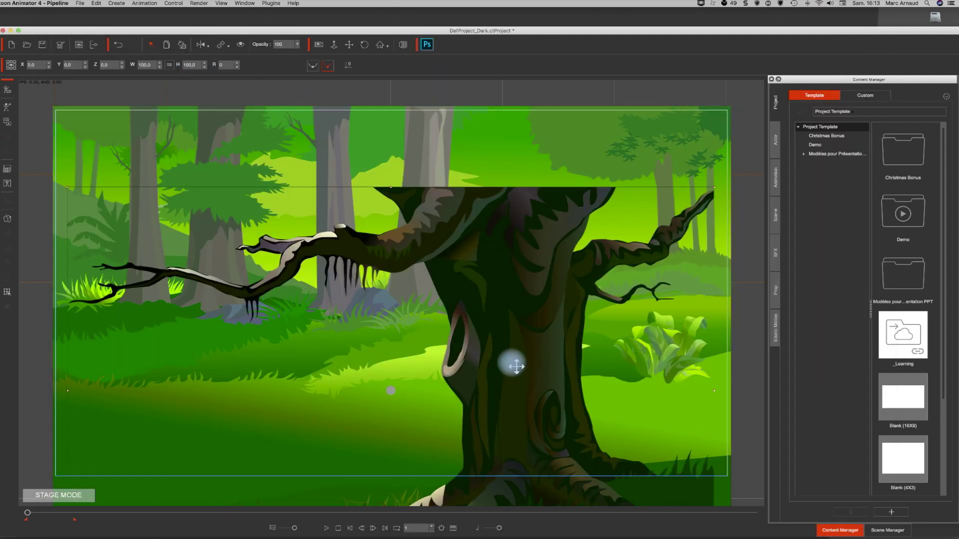
left_click_drag(519, 365, 534, 298)
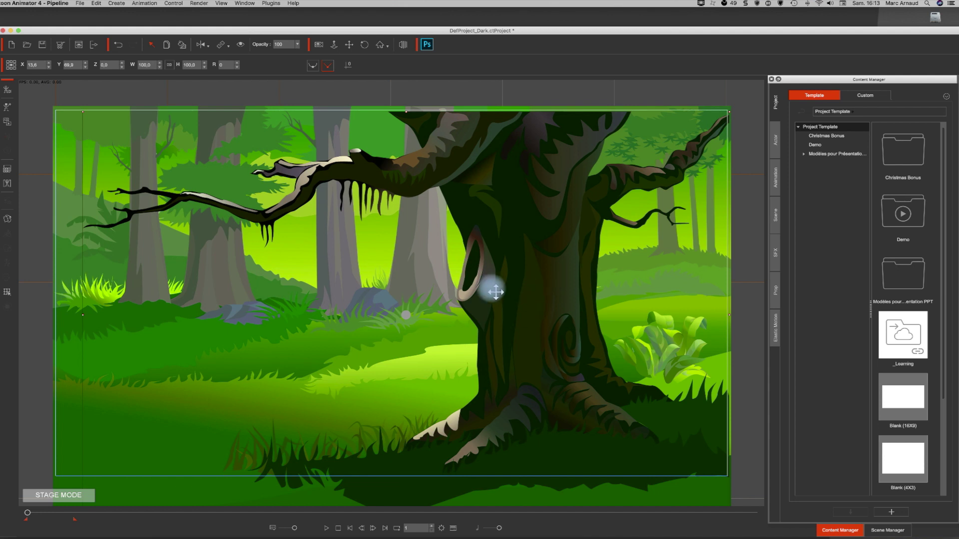
Import foret2.png as a prop, scale the rocks to about 80% and place them on the grass opposite the large tree
left_click(123, 5)
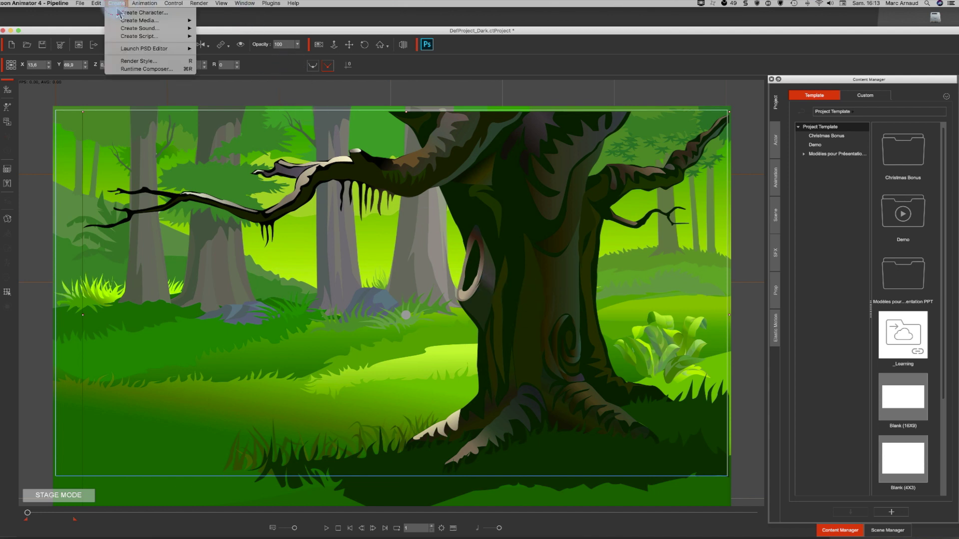
mouse_move(127, 23)
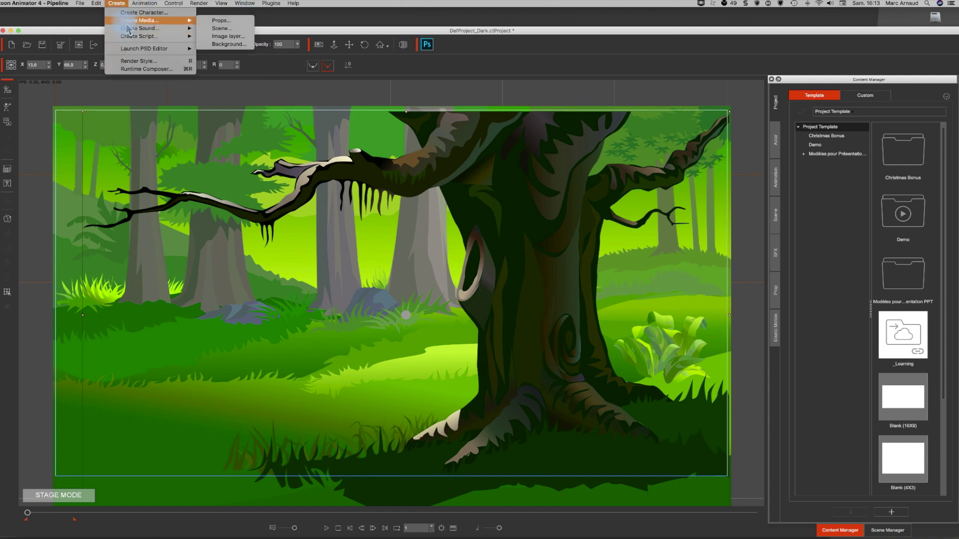
left_click(235, 24)
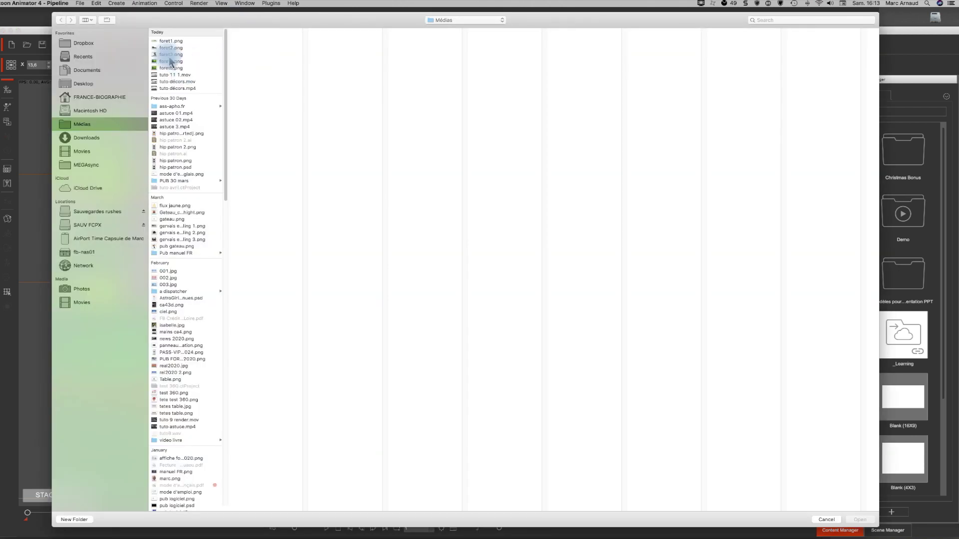
double_click(167, 50)
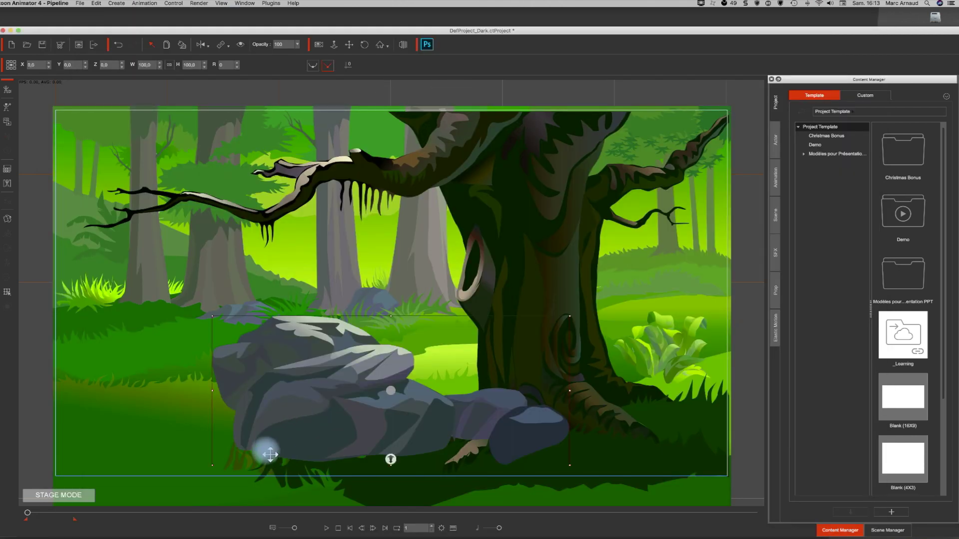
left_click_drag(289, 417, 172, 394)
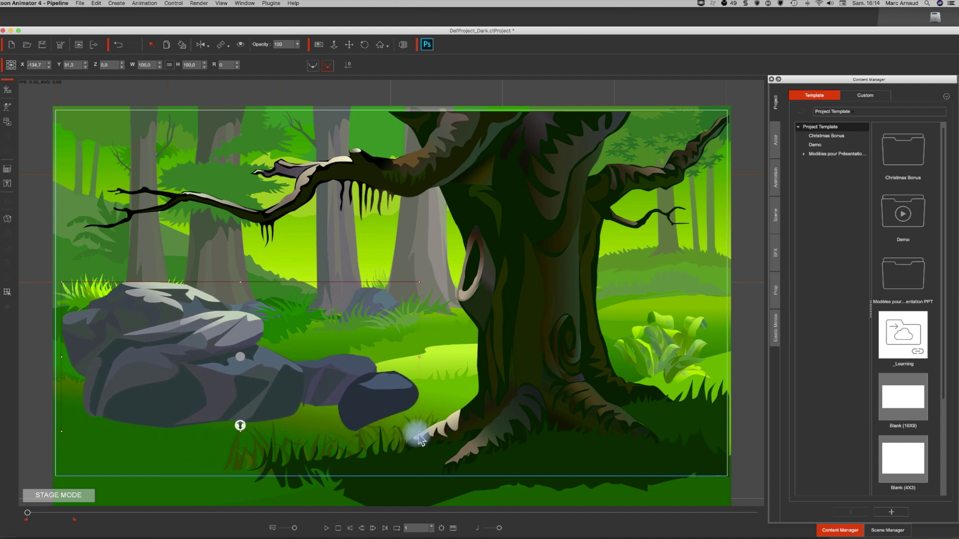
left_click_drag(421, 436, 386, 418)
left_click_drag(226, 371, 202, 389)
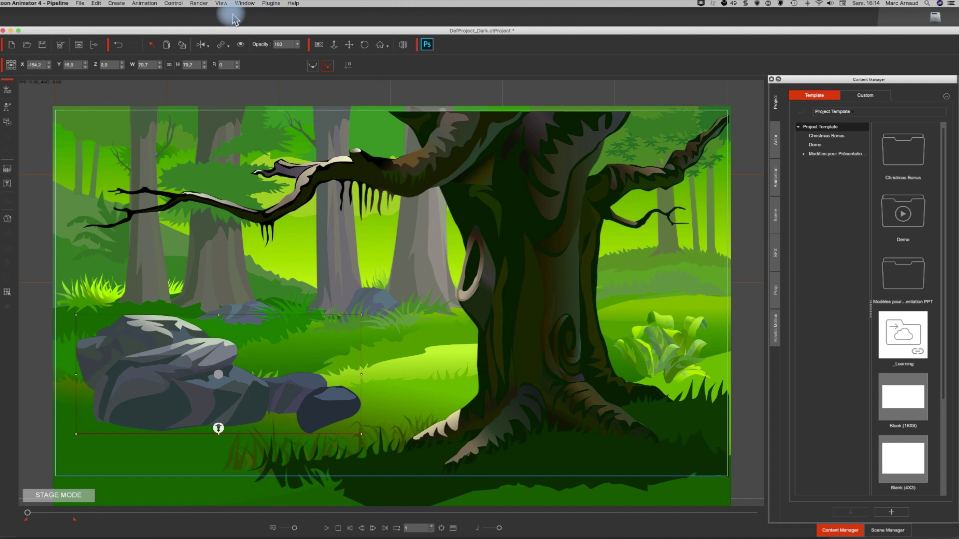
Import foret1.png as a prop and lower the grass to the frame's bottom edge, at about Y -10
left_click(117, 4)
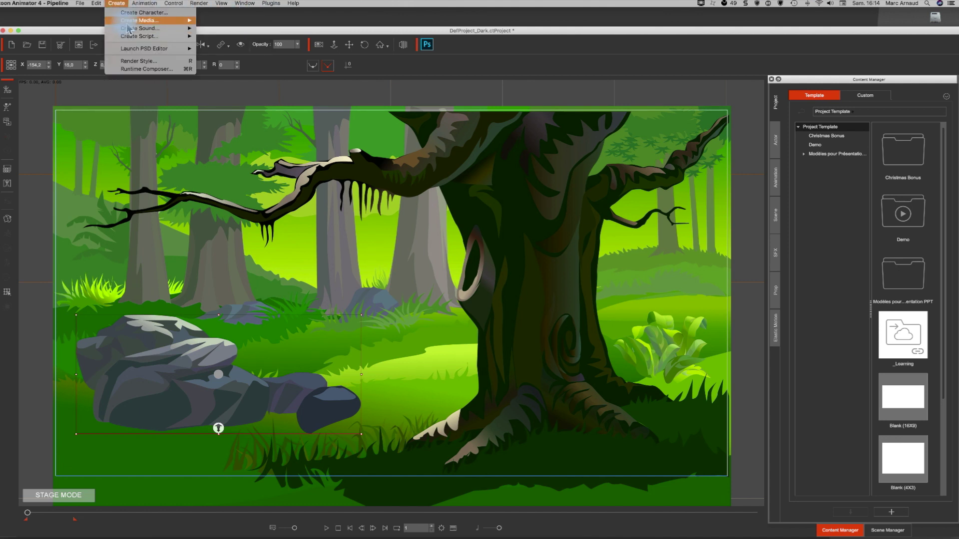
mouse_move(165, 21)
left_click(229, 21)
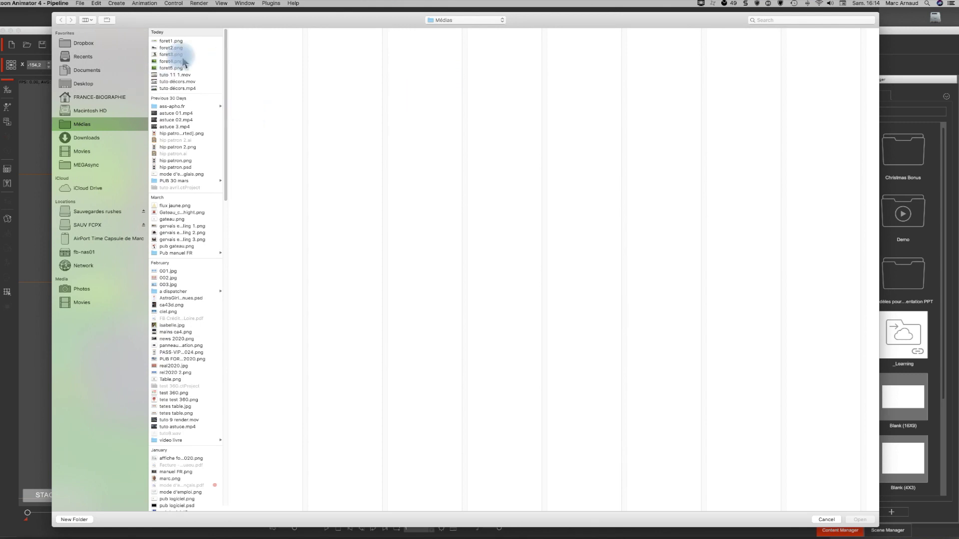
double_click(171, 48)
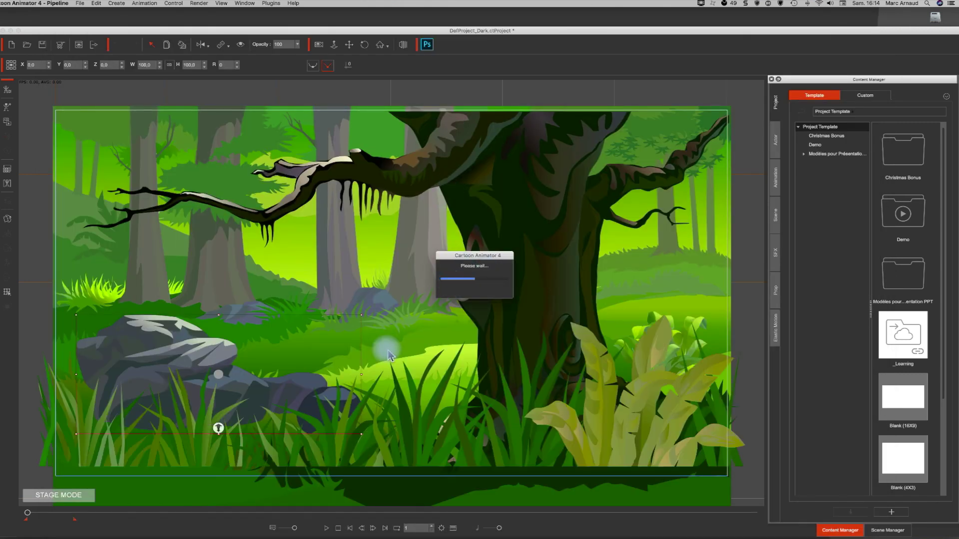
left_click_drag(366, 458, 366, 469)
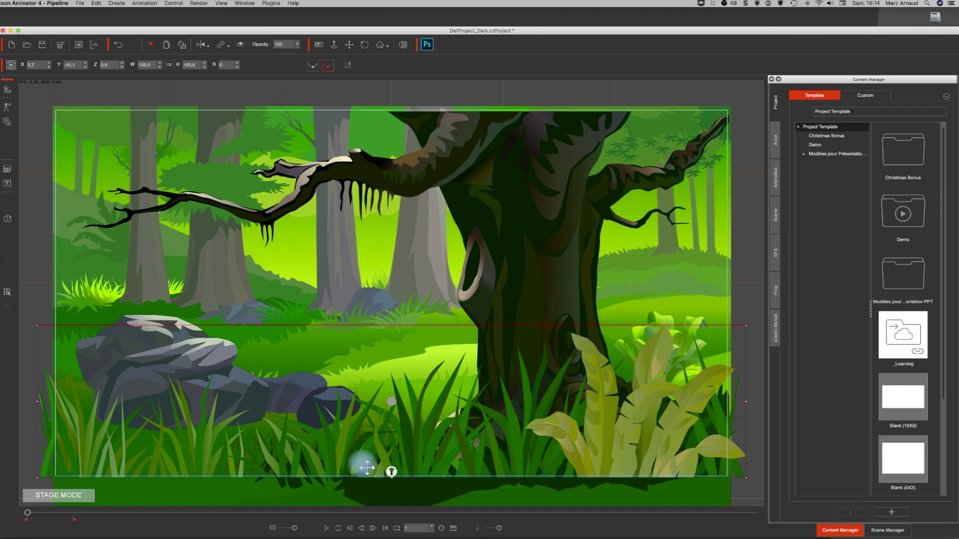
Move the rocks down and outward into the foreground corner opposite the large tree, at about X -195 and Y -33
left_click(147, 384)
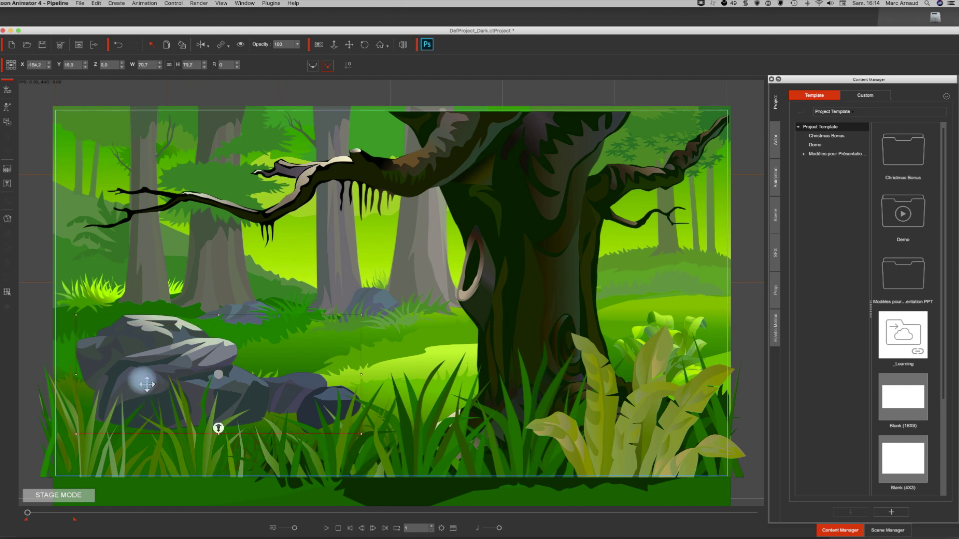
left_click_drag(147, 384, 95, 437)
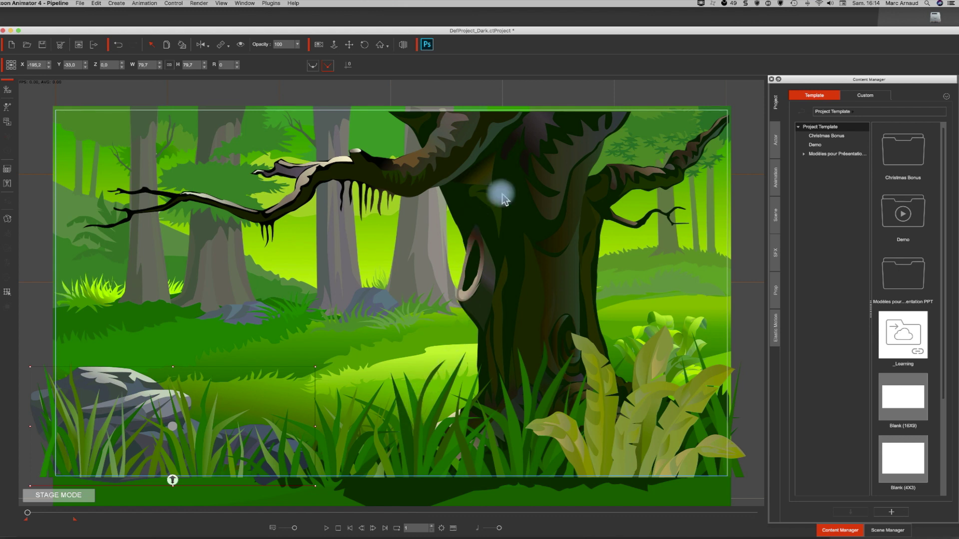
In the 3D view, push the forest background far back in depth and bring the grass forward in front of the tree
left_click(403, 48)
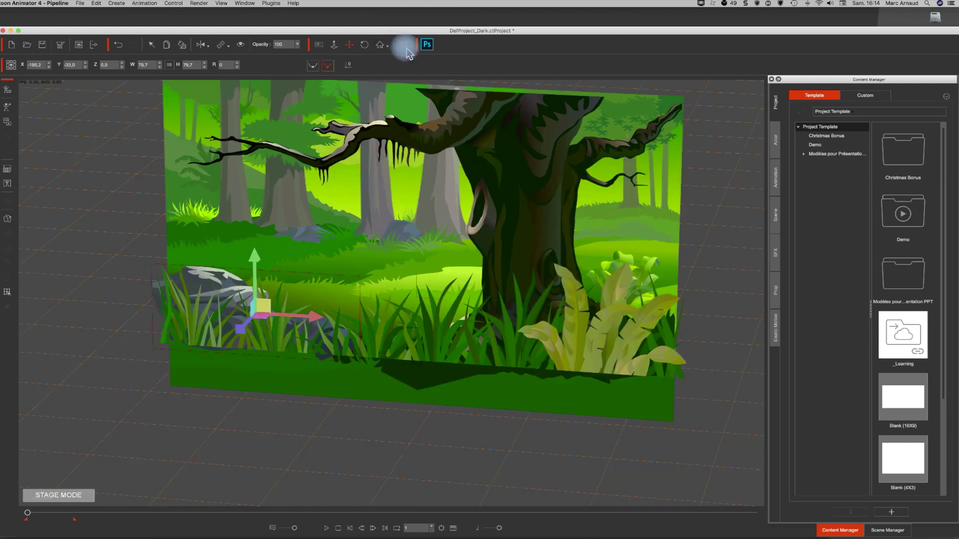
left_click(397, 196)
left_click_drag(409, 266, 445, 231)
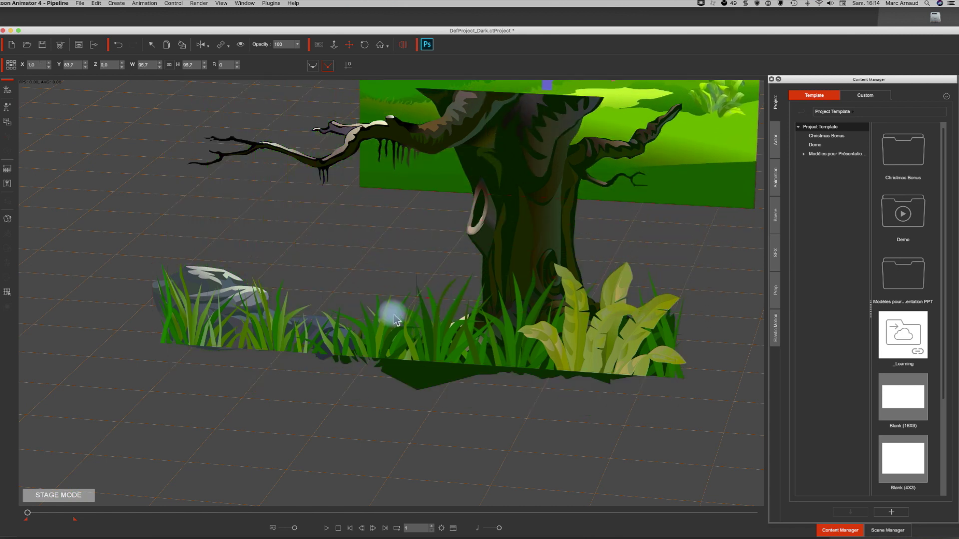
left_click(291, 347)
left_click_drag(400, 323, 324, 296)
Push the rocks back in depth to about Z -116 and return to the flat camera view
left_click(248, 332)
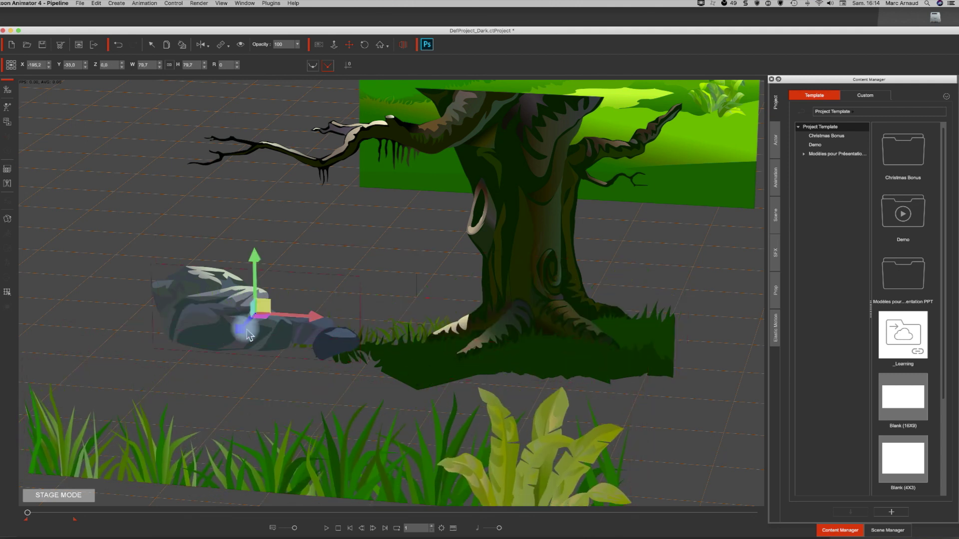
mouse_move(248, 332)
left_mouse_down()
mouse_move(236, 336)
mouse_move(245, 331)
left_mouse_up()
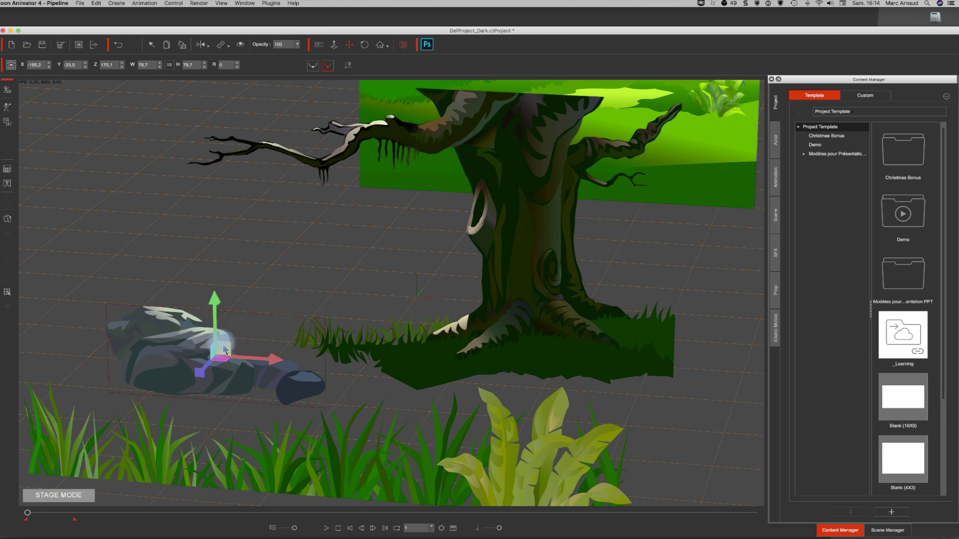
left_click_drag(201, 378, 203, 359)
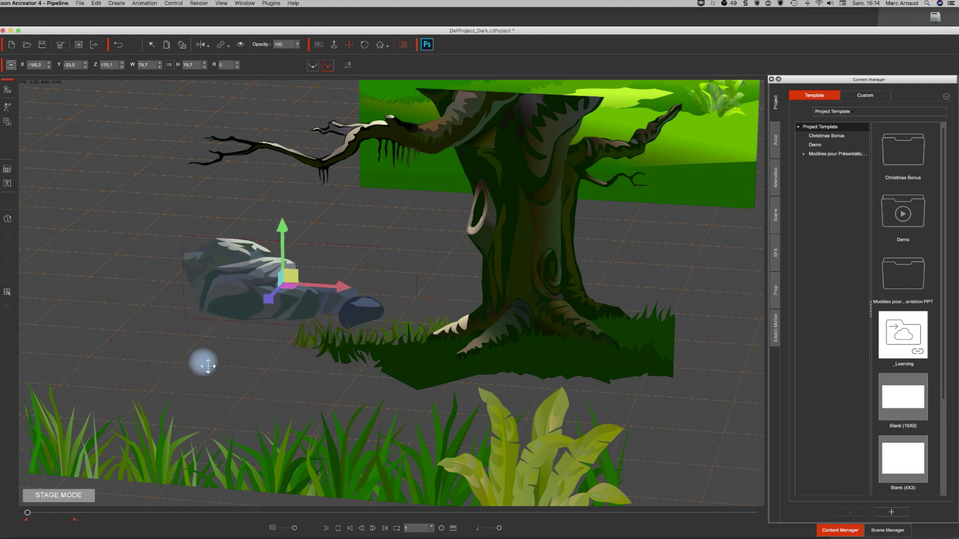
left_click(403, 44)
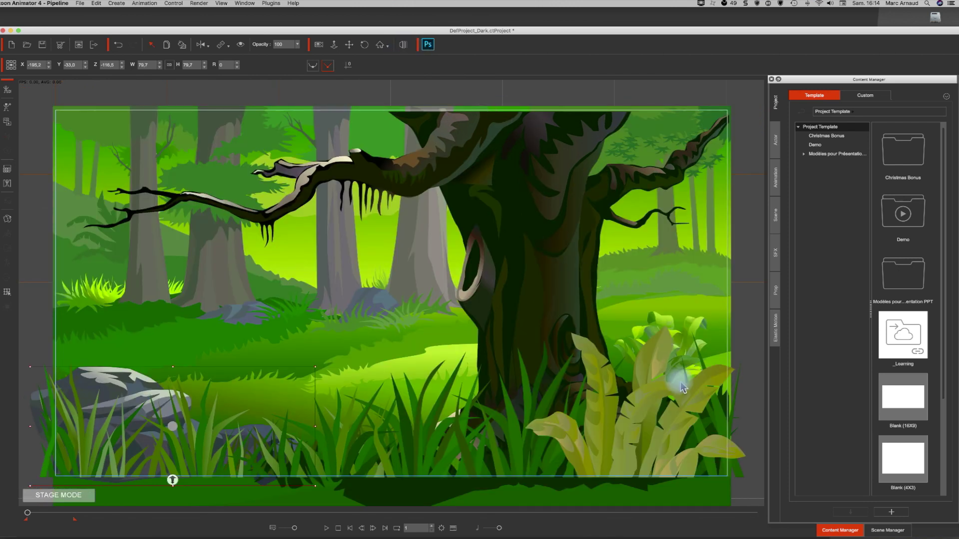
Find the 29 Hiker character in the G3 actor templates' Aventure folder and add it to the scene in front of the forest
left_click(777, 143)
left_click(805, 139)
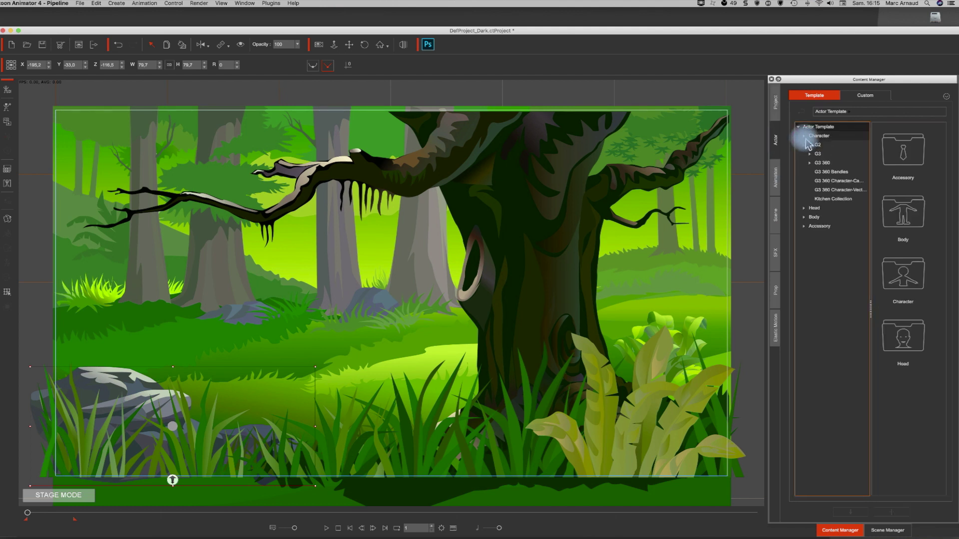
left_click(810, 153)
left_click(810, 154)
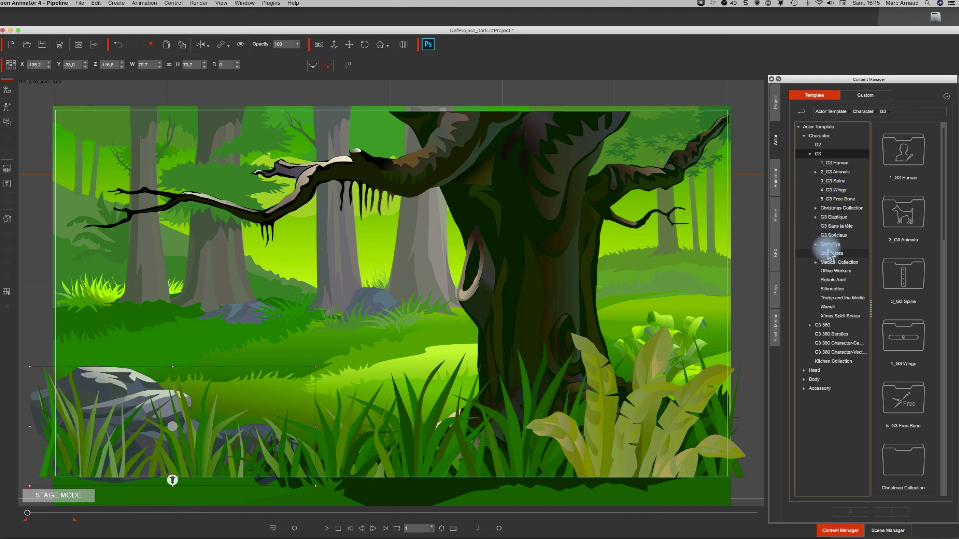
left_click(817, 245)
left_click(822, 253)
left_click(847, 272)
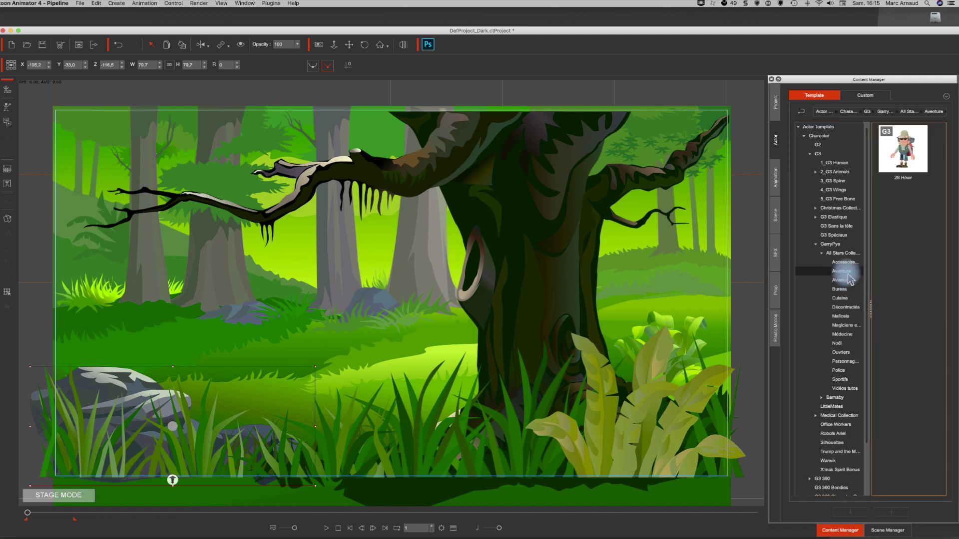
left_click_drag(903, 149, 410, 316)
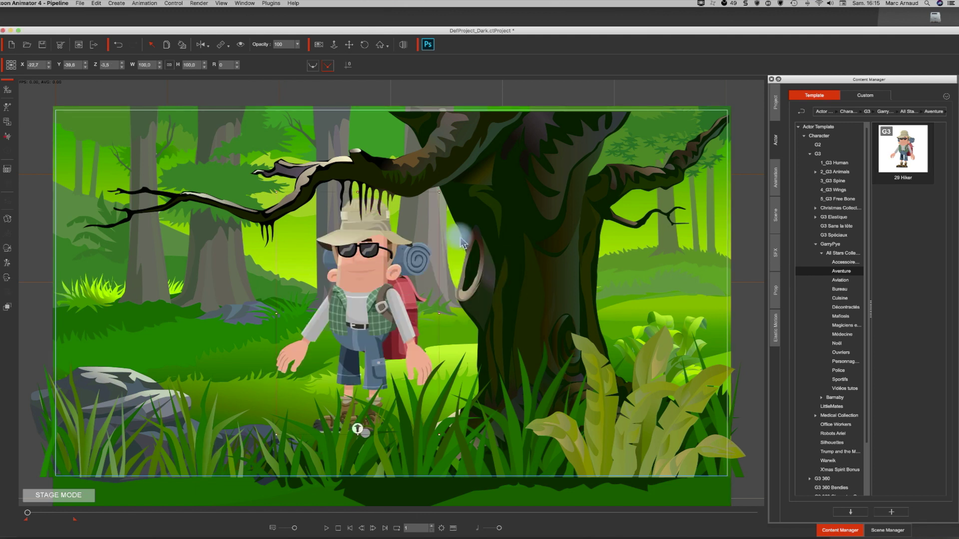
Set the hiker's depth to about Z -321 and place him partly behind the large tree's trunk, at about X 175
left_click_drag(364, 329, 183, 343)
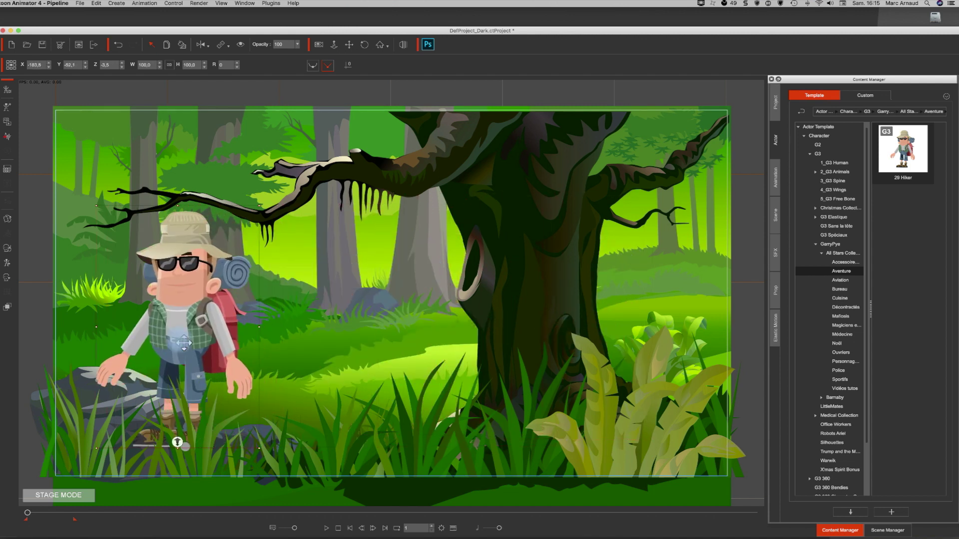
left_click_drag(178, 442, 288, 431)
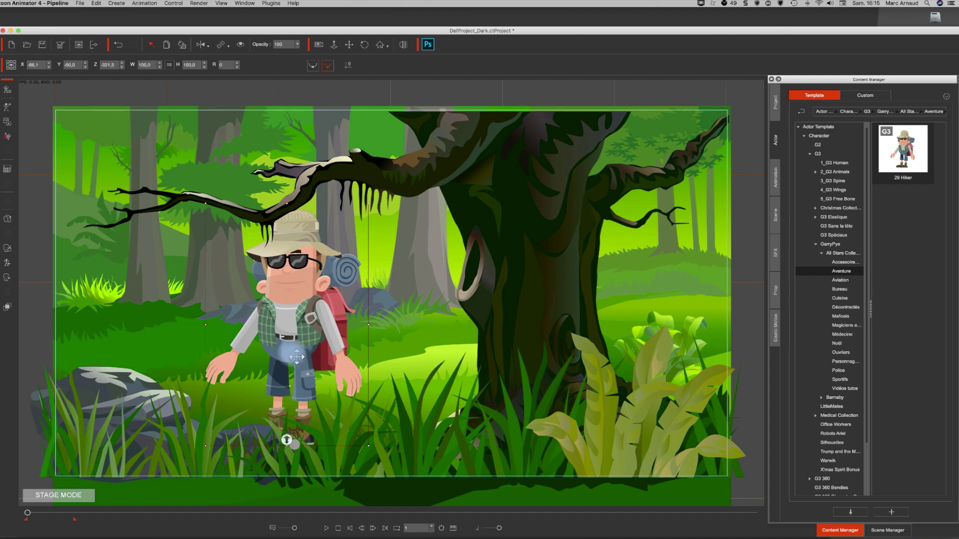
left_click_drag(307, 340, 583, 340)
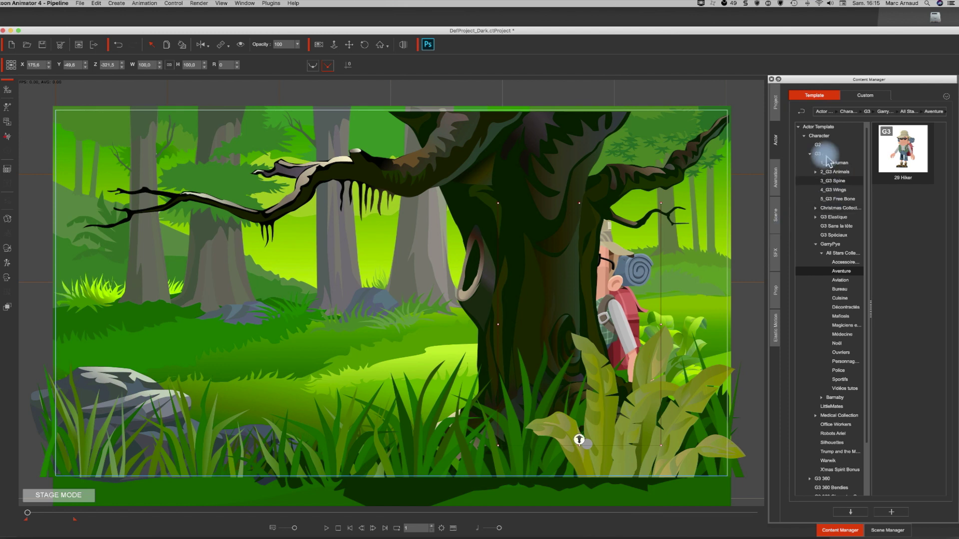
Apply the Walk Forward(2L) motion from the G3 HUMAINS, HOMMES 360, Side templates to the hiker
left_click(777, 190)
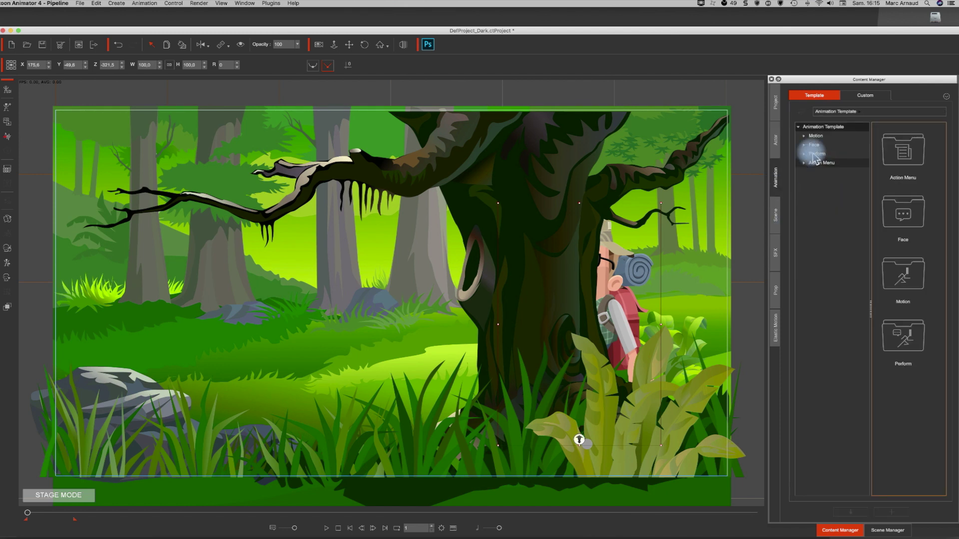
left_click(807, 140)
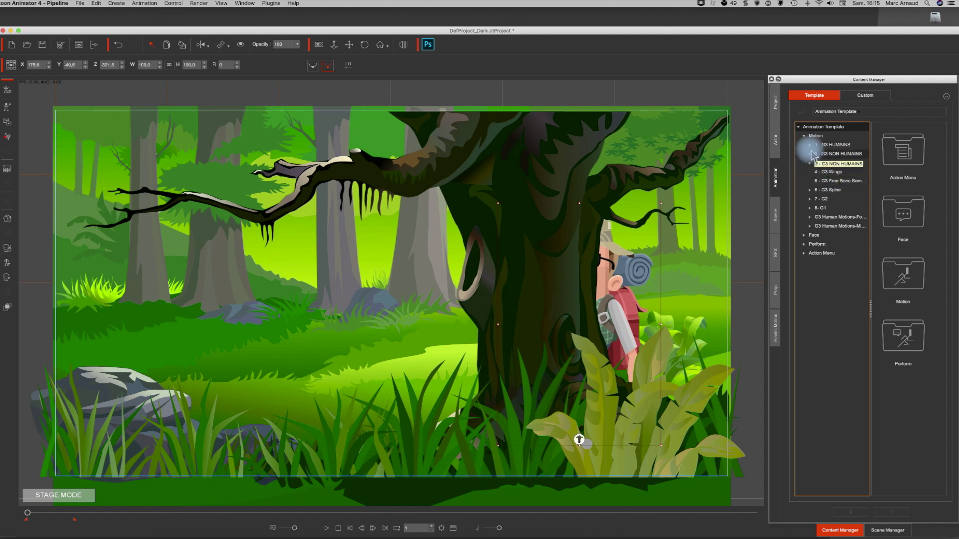
left_click(810, 146)
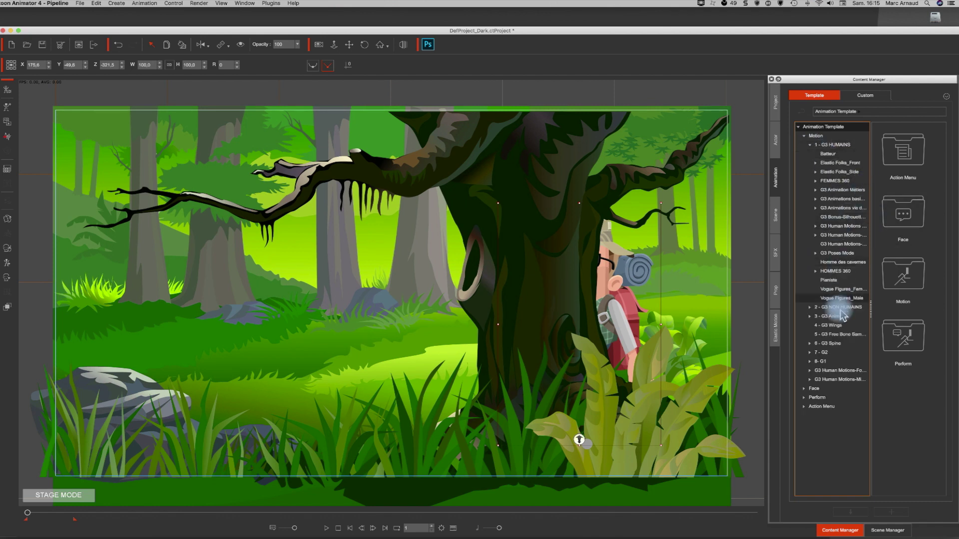
left_click(816, 272)
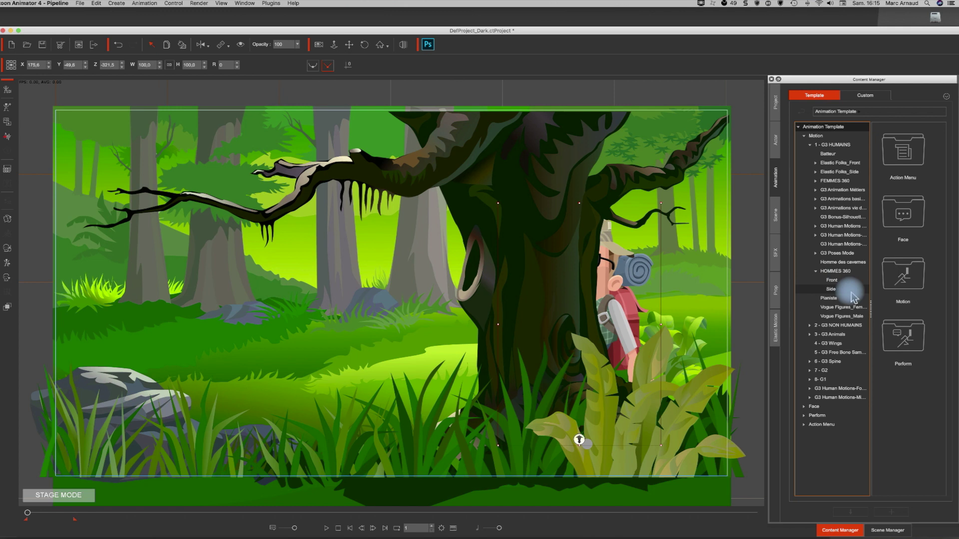
left_click(832, 290)
scroll(919, 376, "down", 5)
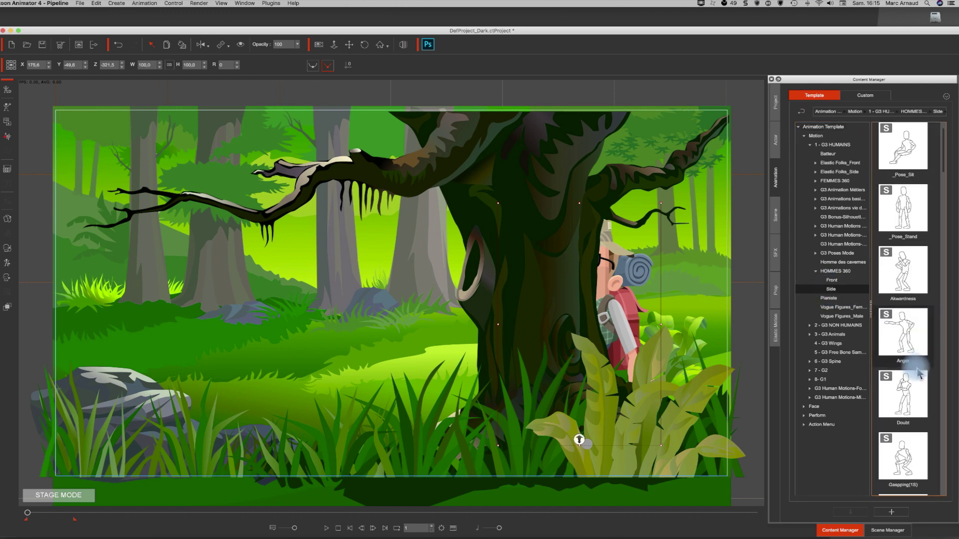
scroll(919, 375, "up", 5)
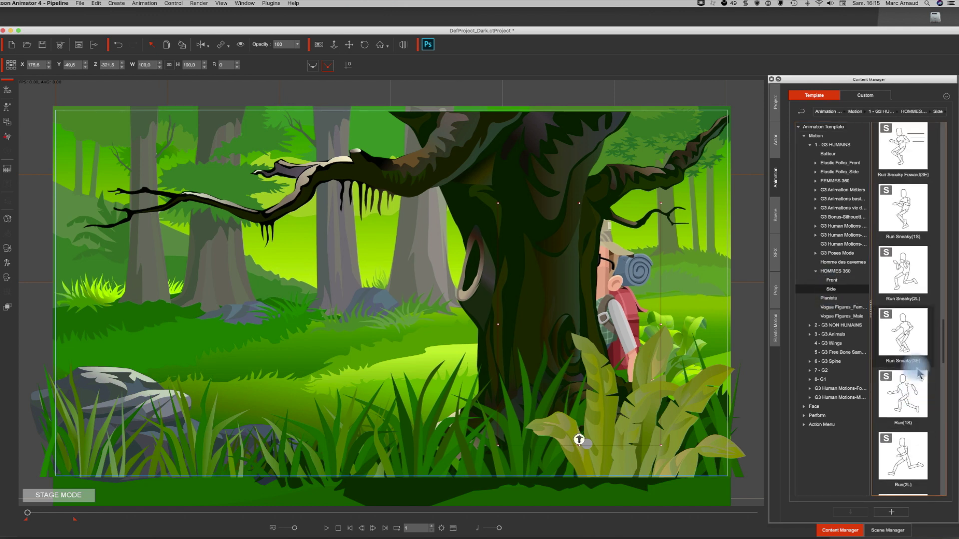
scroll(919, 376, "up", 3)
scroll(919, 375, "down", 7)
scroll(919, 375, "down", 10)
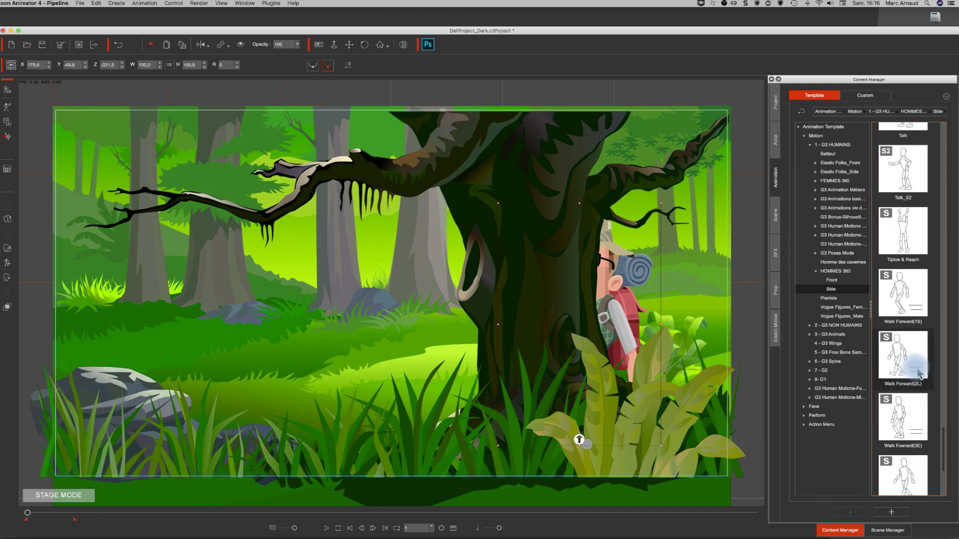
double_click(902, 367)
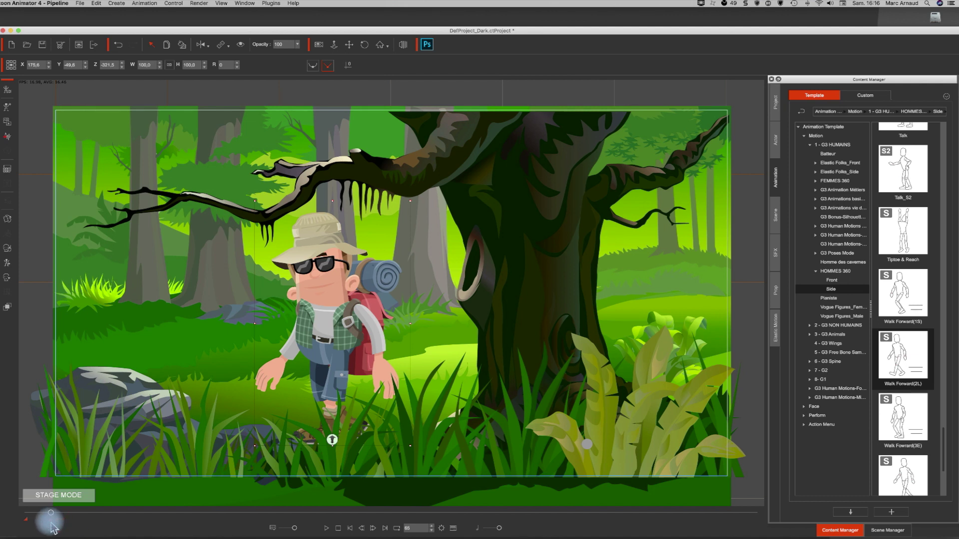
Play the hiker's walk from the first frame to check how he passes behind the tree
left_click(27, 515)
key("space")
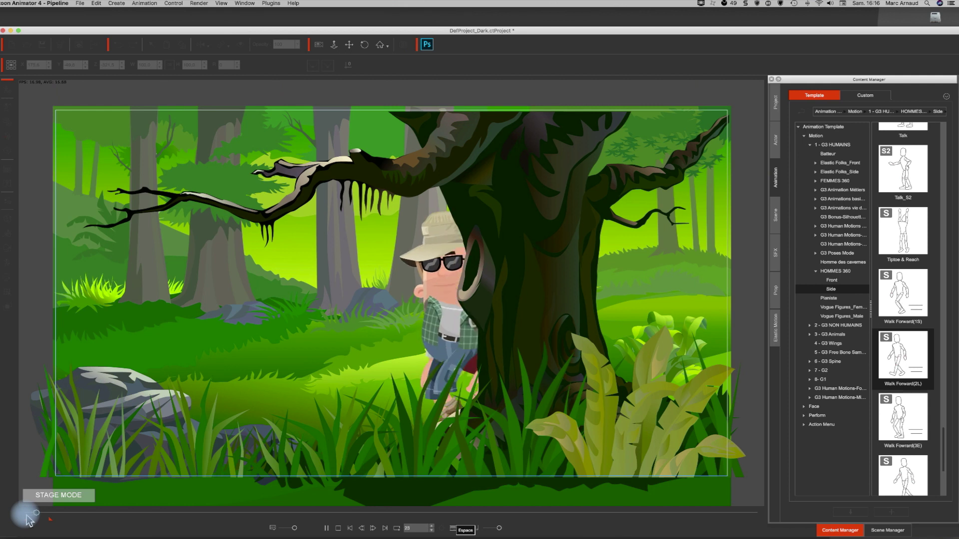
key("space")
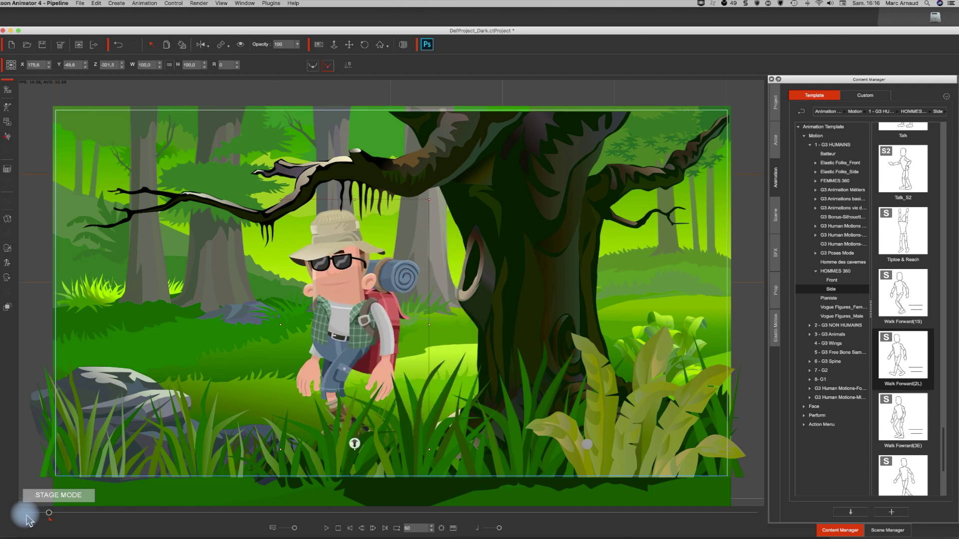